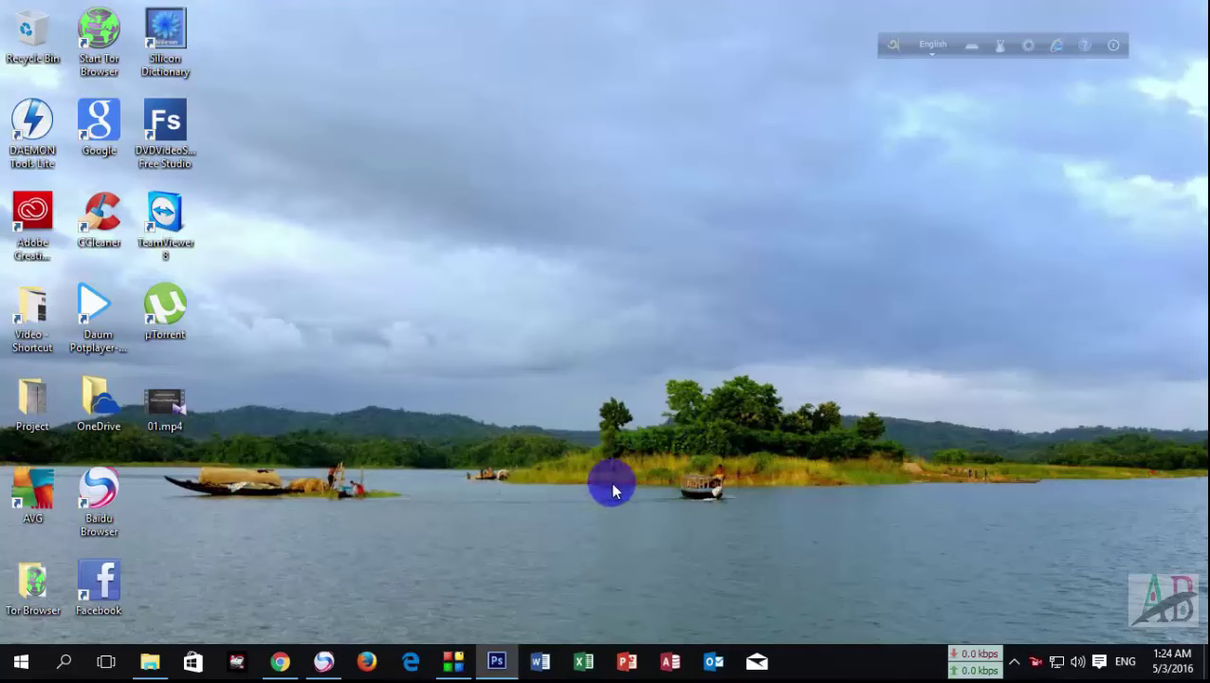
Bring back the Photoshop window showing the finished sunglasses-with-sunset sample.
{"action": "left_click", "coordinate": [498, 661]}
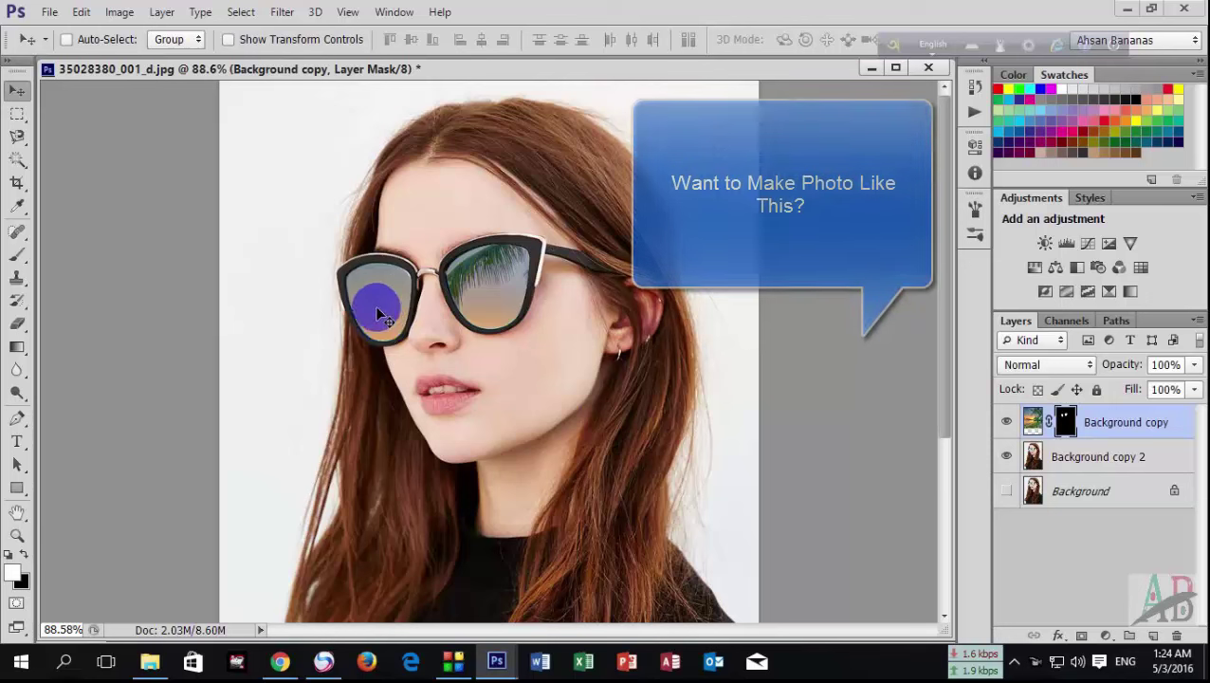
Inspect the sample's Background copy 2 and Background layers.
{"action": "left_click", "coordinate": [1086, 459]}
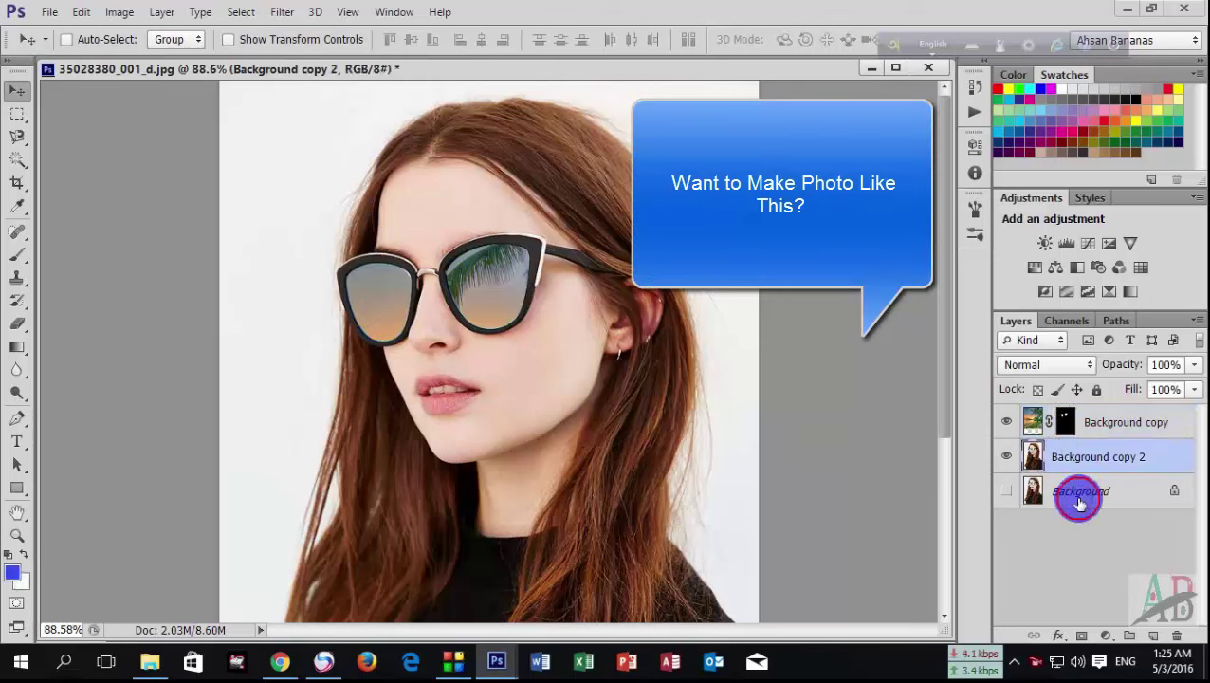
{"action": "left_click", "coordinate": [1080, 500]}
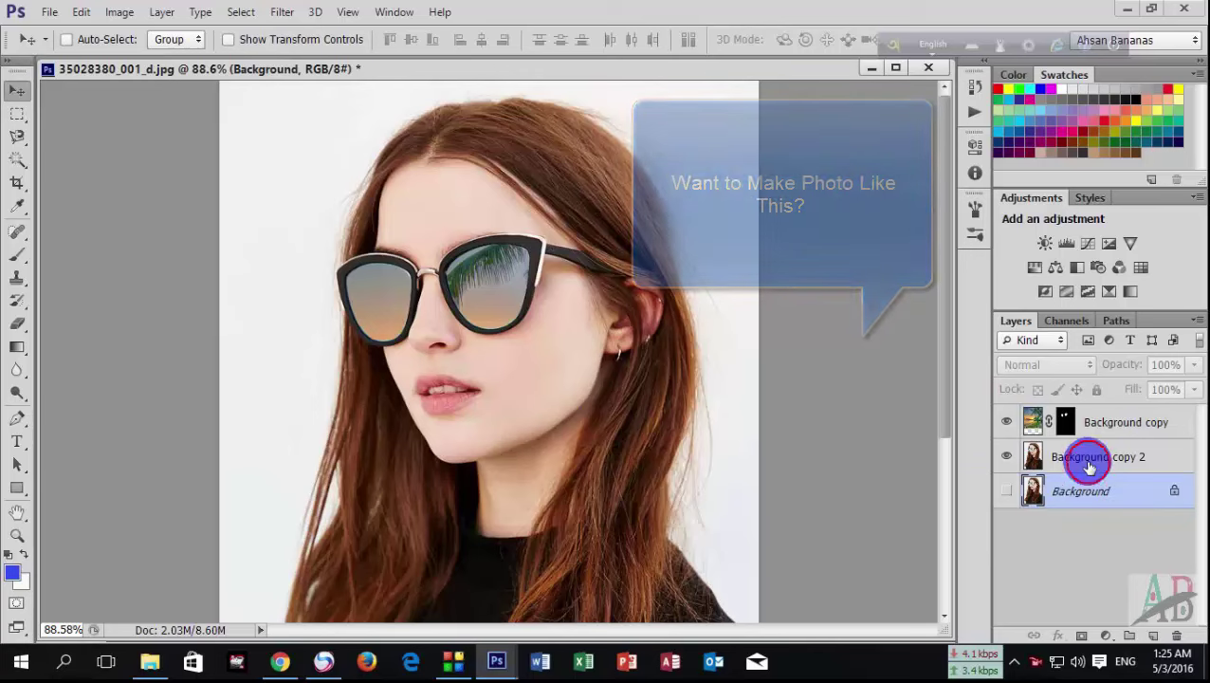
{"action": "left_click", "coordinate": [1080, 459]}
Close the original portrait preview and add West-Palm-Beach-Sunset-Coconut-Tree-Flagler.jpg to the files to open.
{"action": "left_click", "coordinate": [150, 661]}
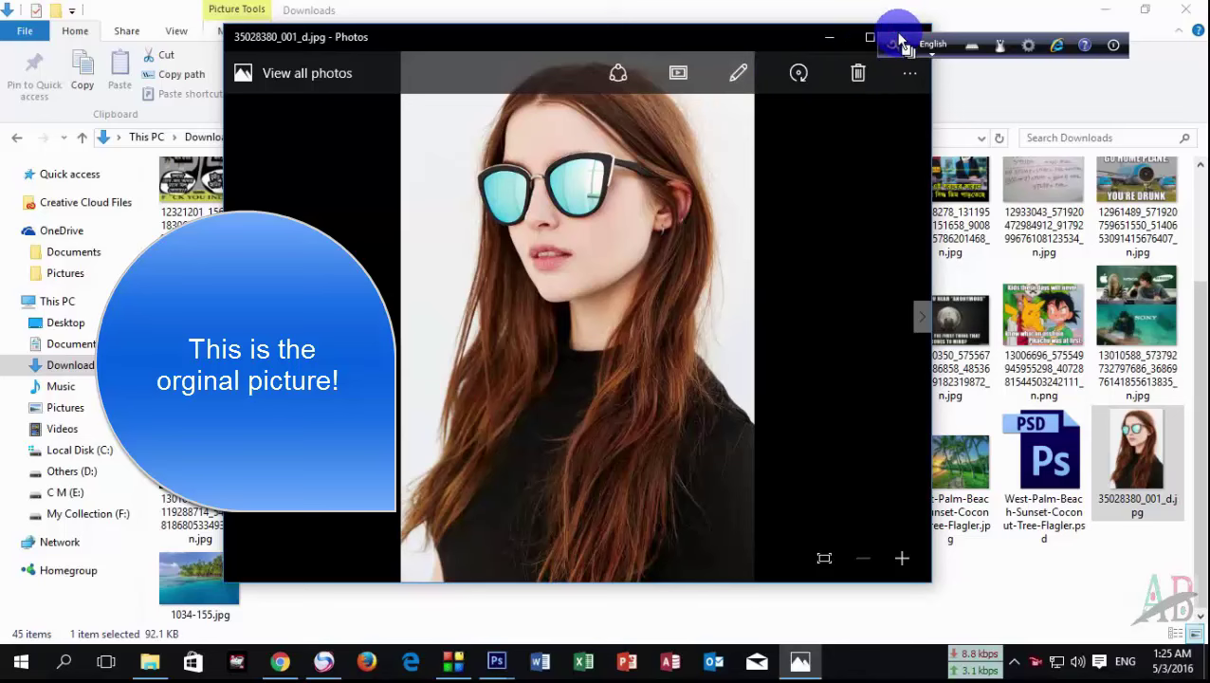
{"action": "left_click", "coordinate": [910, 36]}
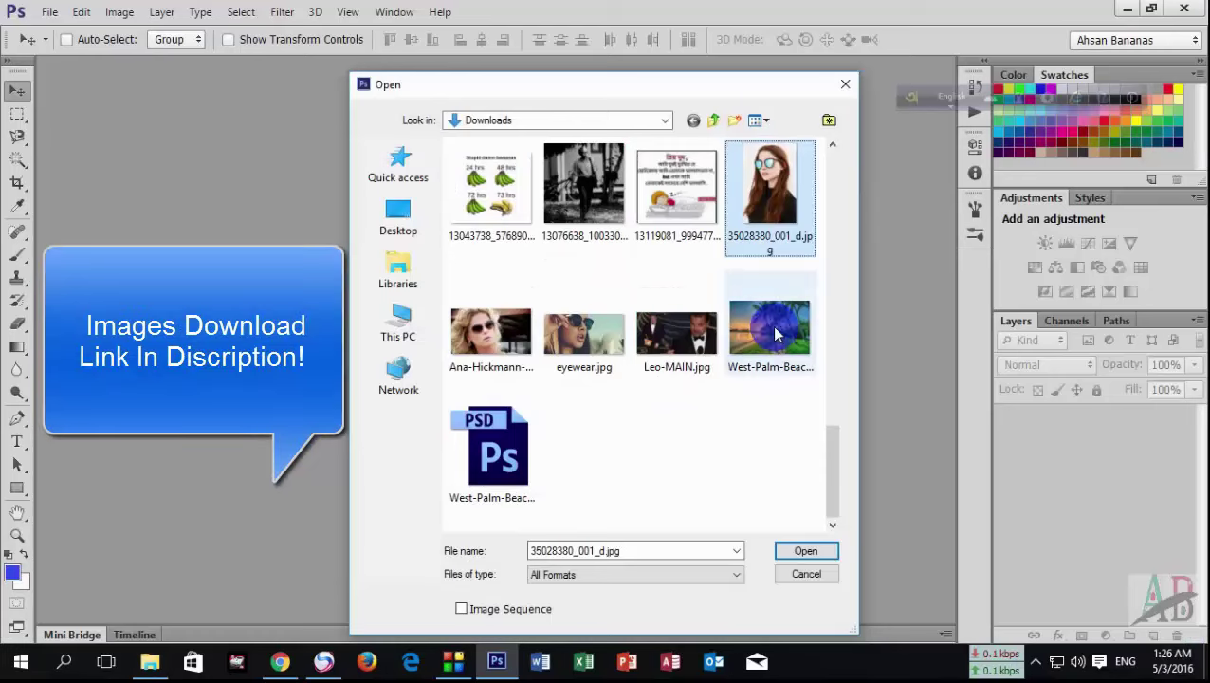
{"action": "left_click", "coordinate": [773, 331]}
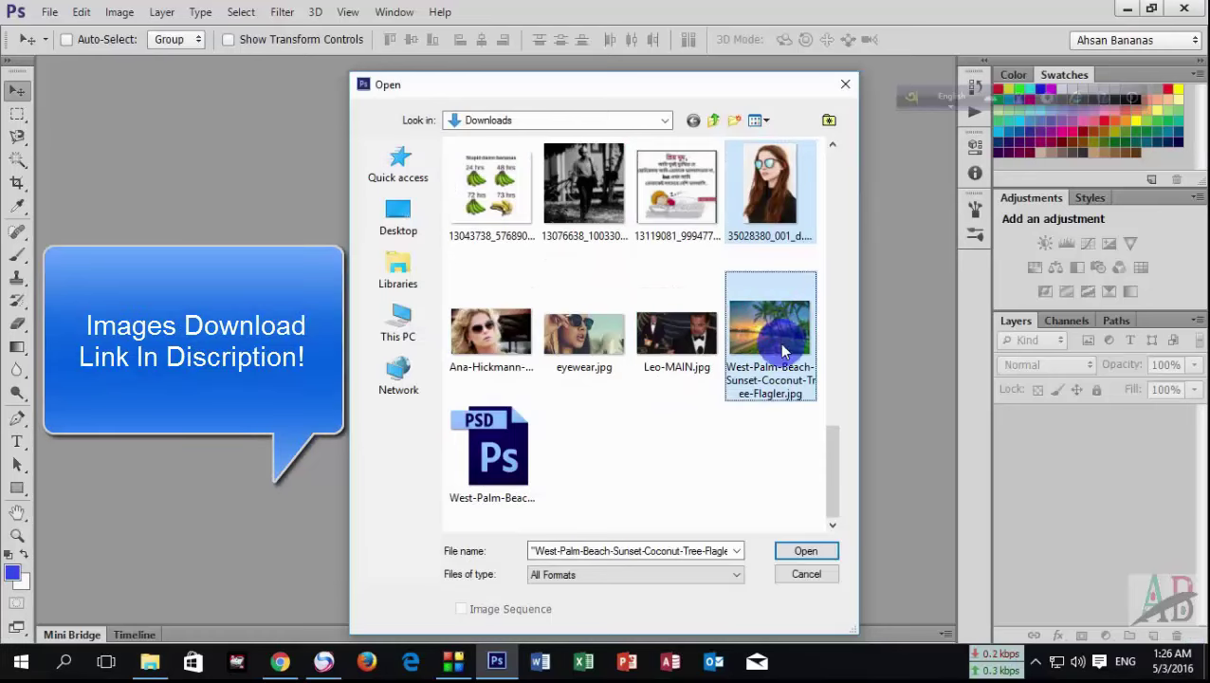
Open the palm-beach photo and 35028380_001_d.jpg portrait, ending on the portrait tab.
{"action": "left_click", "coordinate": [806, 551]}
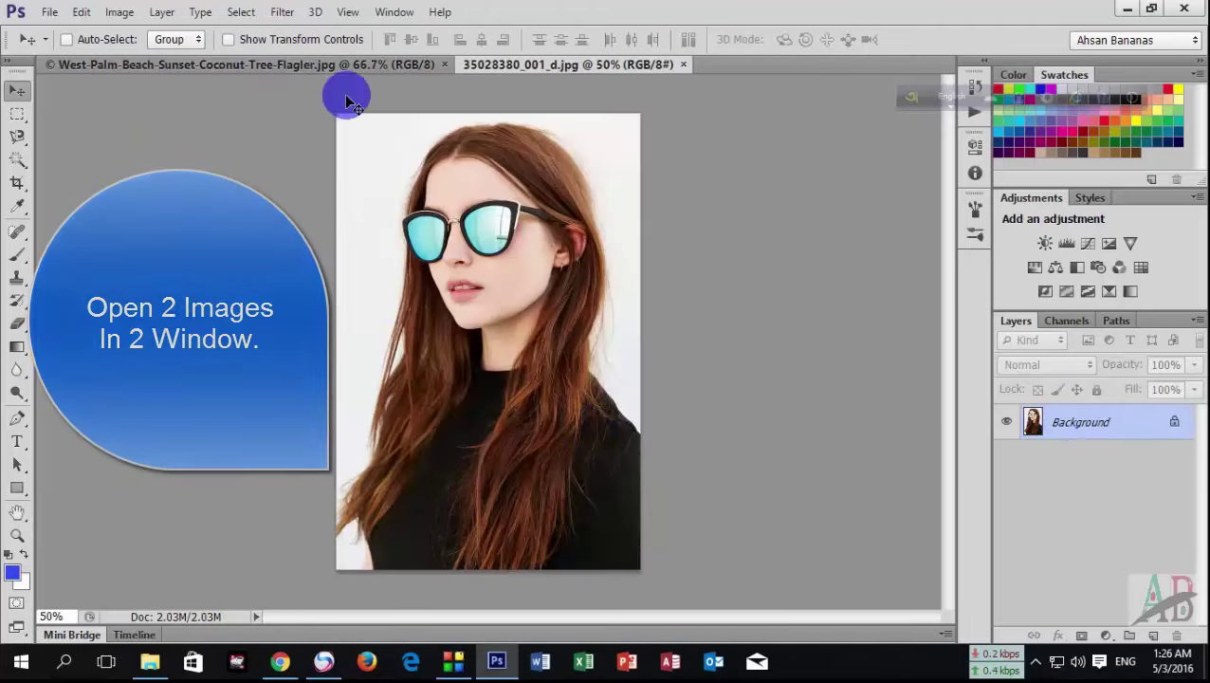
{"action": "left_click", "coordinate": [341, 62]}
{"action": "left_click", "coordinate": [502, 64]}
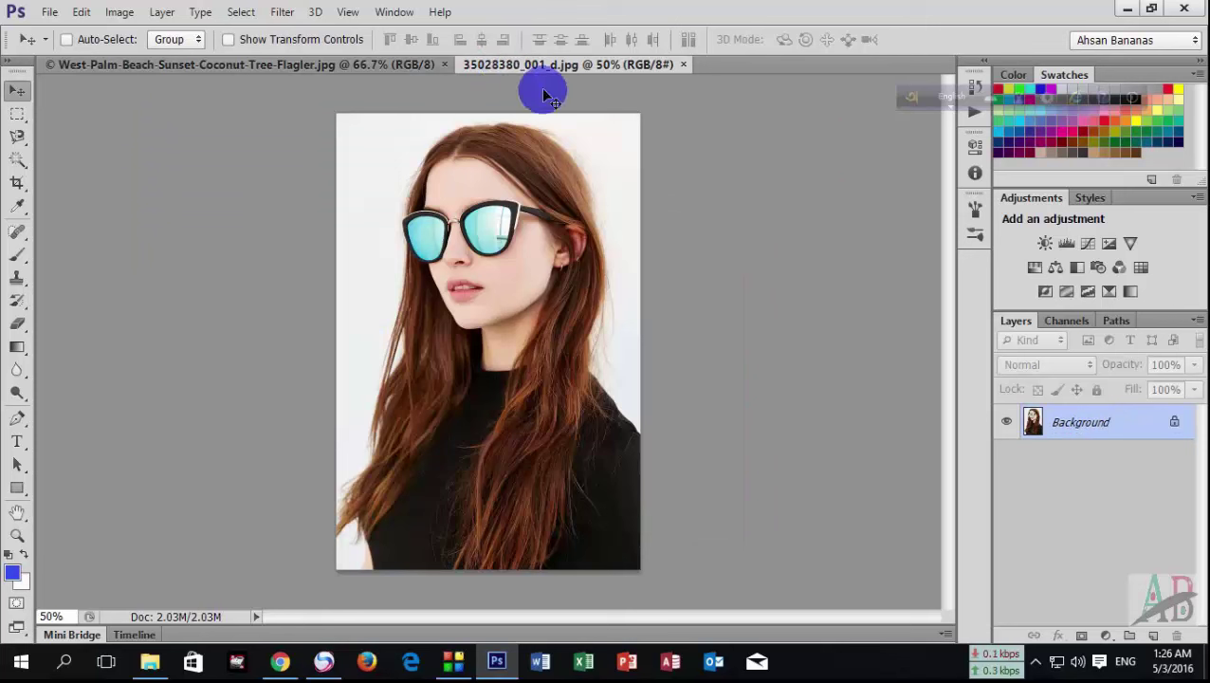
{"action": "left_click_drag", "start_coordinate": [495, 63], "coordinate": [503, 66]}
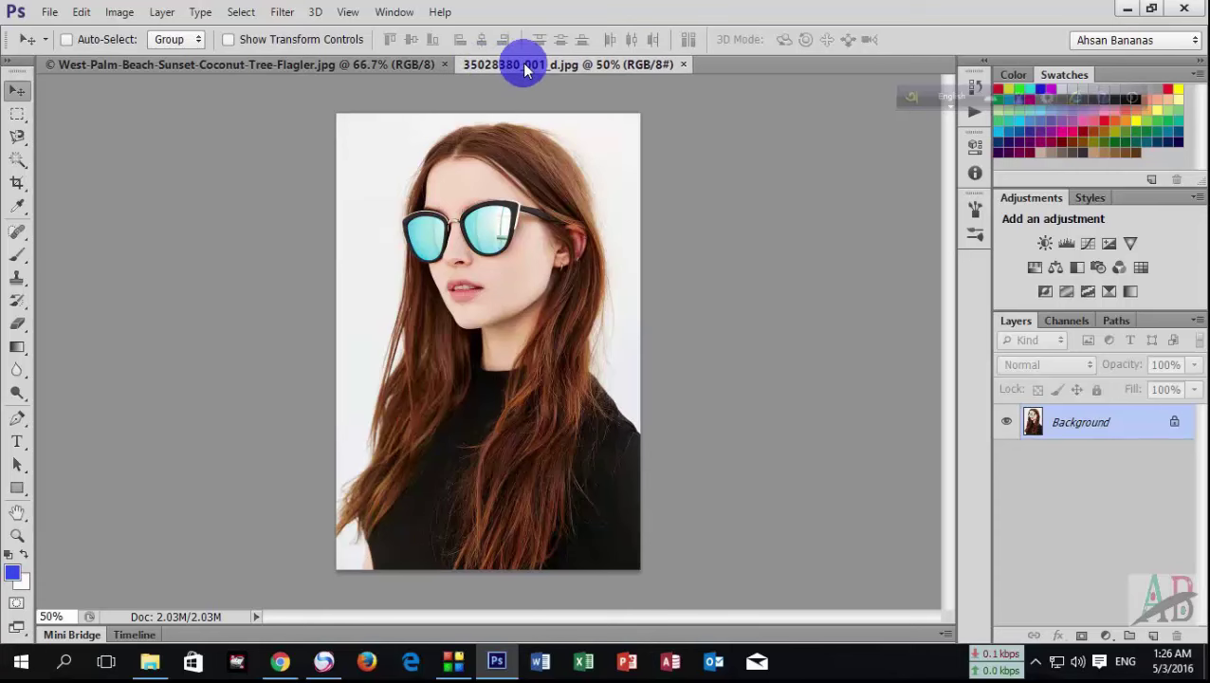
Move the portrait into its own floating window and minimize it, exposing the beach photo.
{"action": "right_click", "coordinate": [524, 68]}
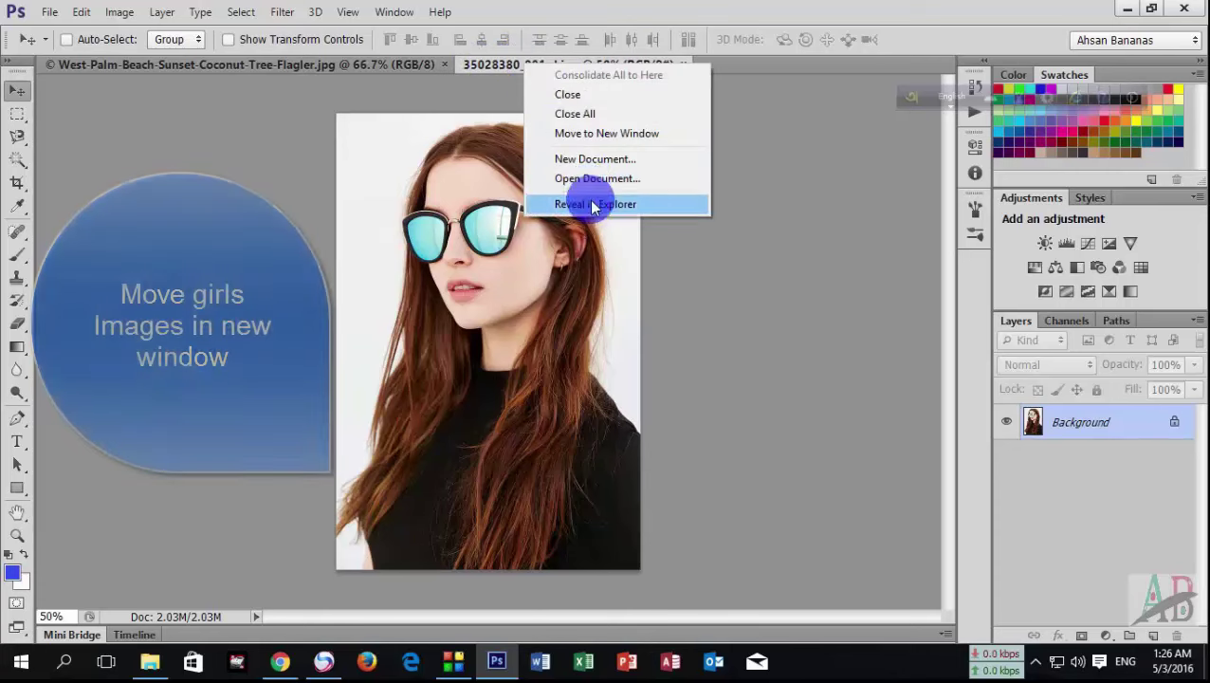
{"action": "left_click", "coordinate": [590, 140]}
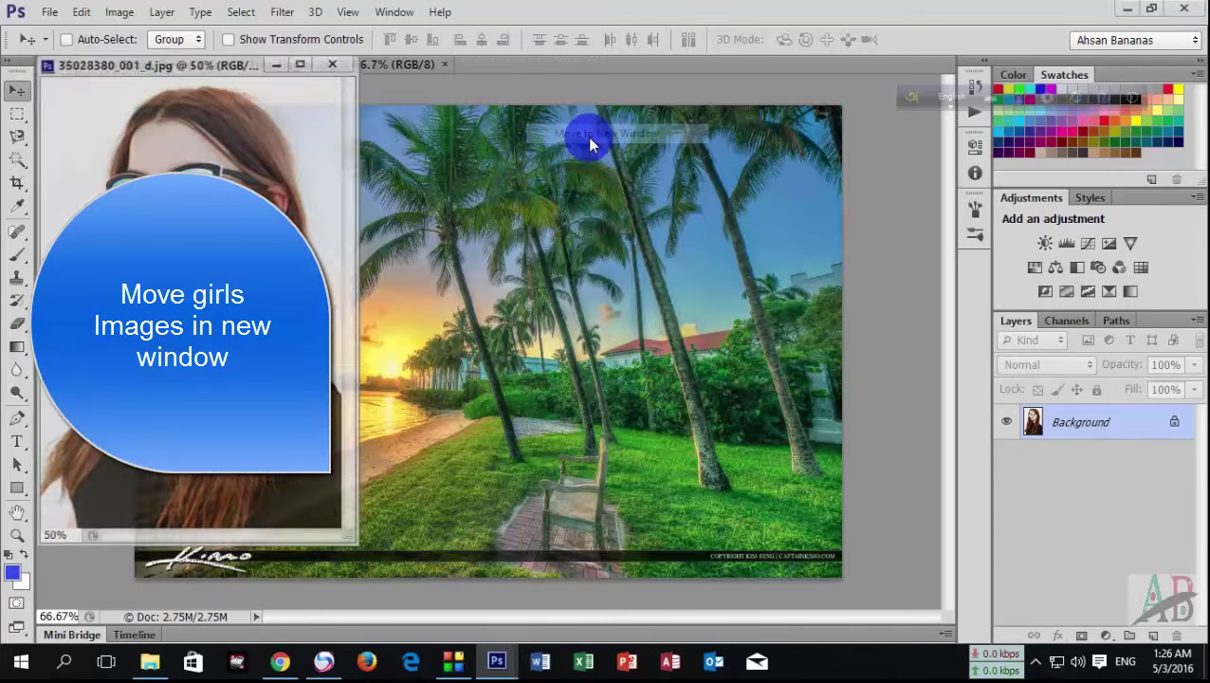
{"action": "mouse_move", "coordinate": [224, 67]}
{"action": "left_mouse_down"}
{"action": "mouse_move", "coordinate": [500, 180]}
{"action": "mouse_move", "coordinate": [797, 222]}
{"action": "mouse_move", "coordinate": [768, 144]}
{"action": "mouse_move", "coordinate": [745, 119]}
{"action": "left_mouse_up"}
{"action": "left_click", "coordinate": [798, 117]}
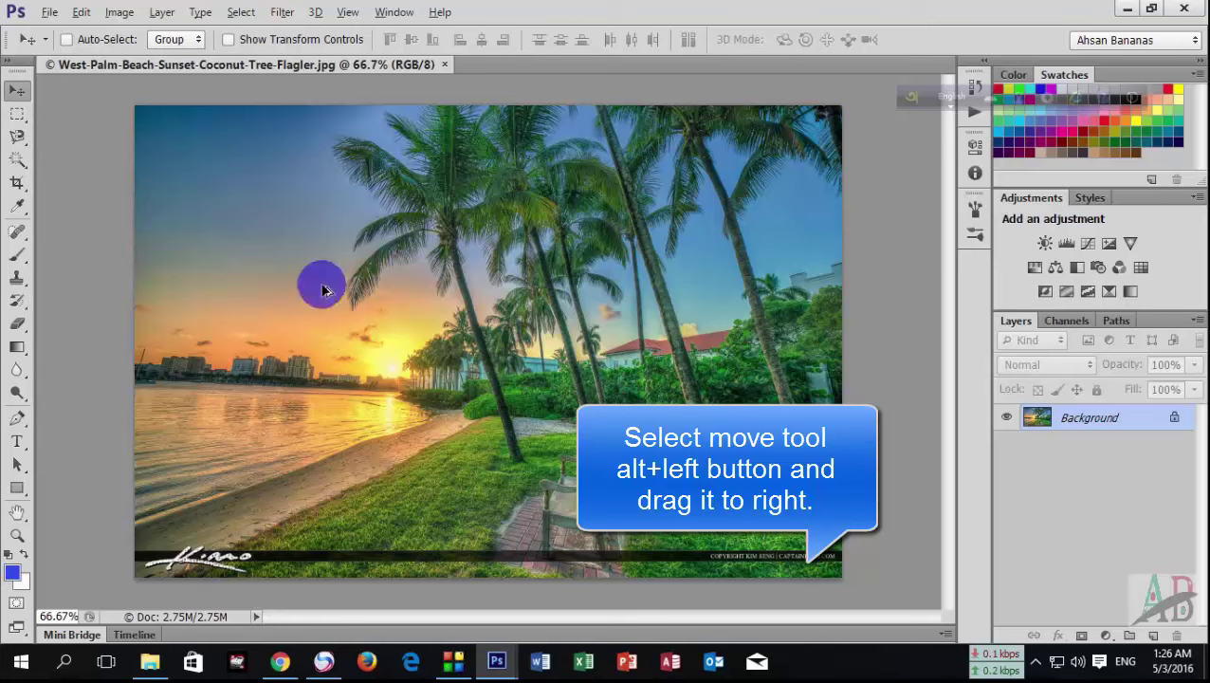
Alt-drag the beach photo into an offset Background copy layer and restore the portrait window.
{"action": "left_click_drag", "start_coordinate": [202, 193], "coordinate": [247, 240]}
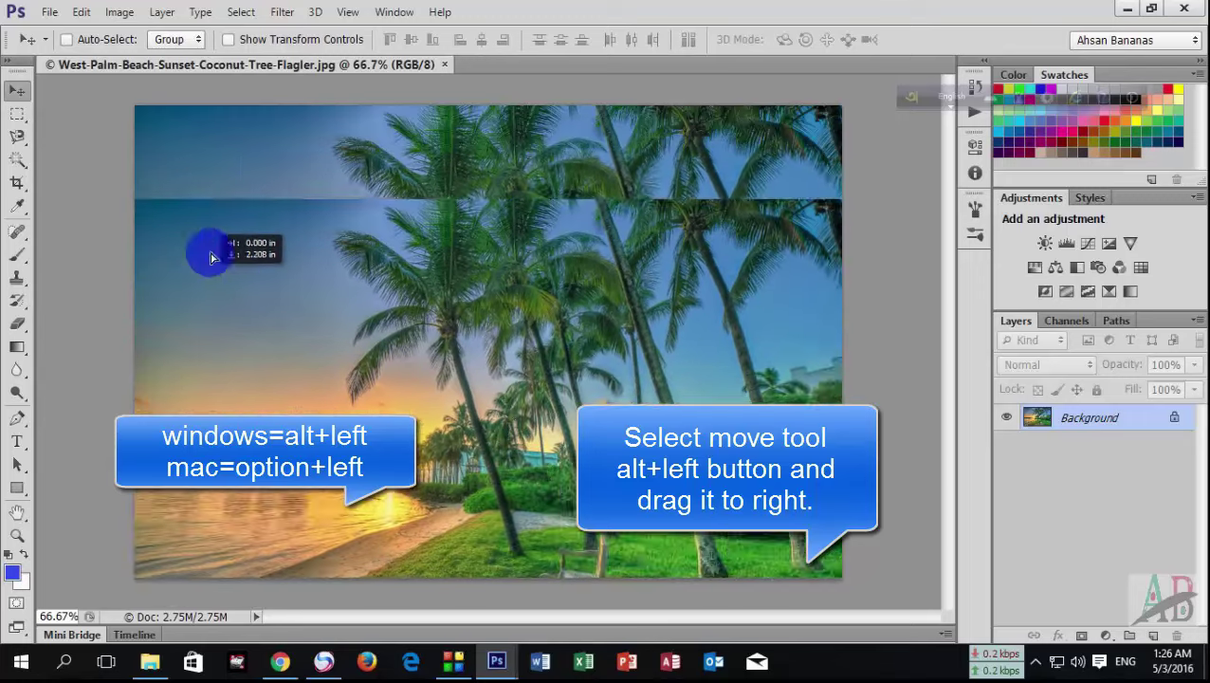
{"action": "left_click_drag", "start_coordinate": [247, 239], "coordinate": [225, 254]}
{"action": "left_click_drag", "start_coordinate": [377, 271], "coordinate": [428, 236]}
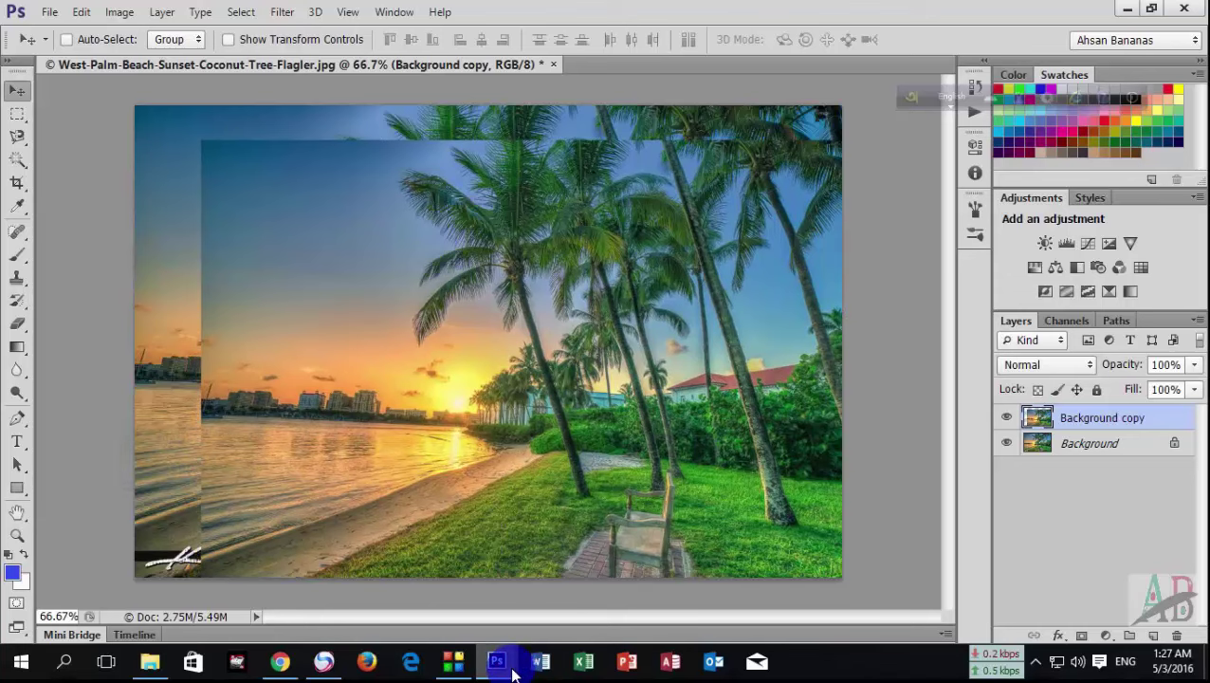
{"action": "mouse_move", "coordinate": [496, 661]}
{"action": "left_click", "coordinate": [593, 592]}
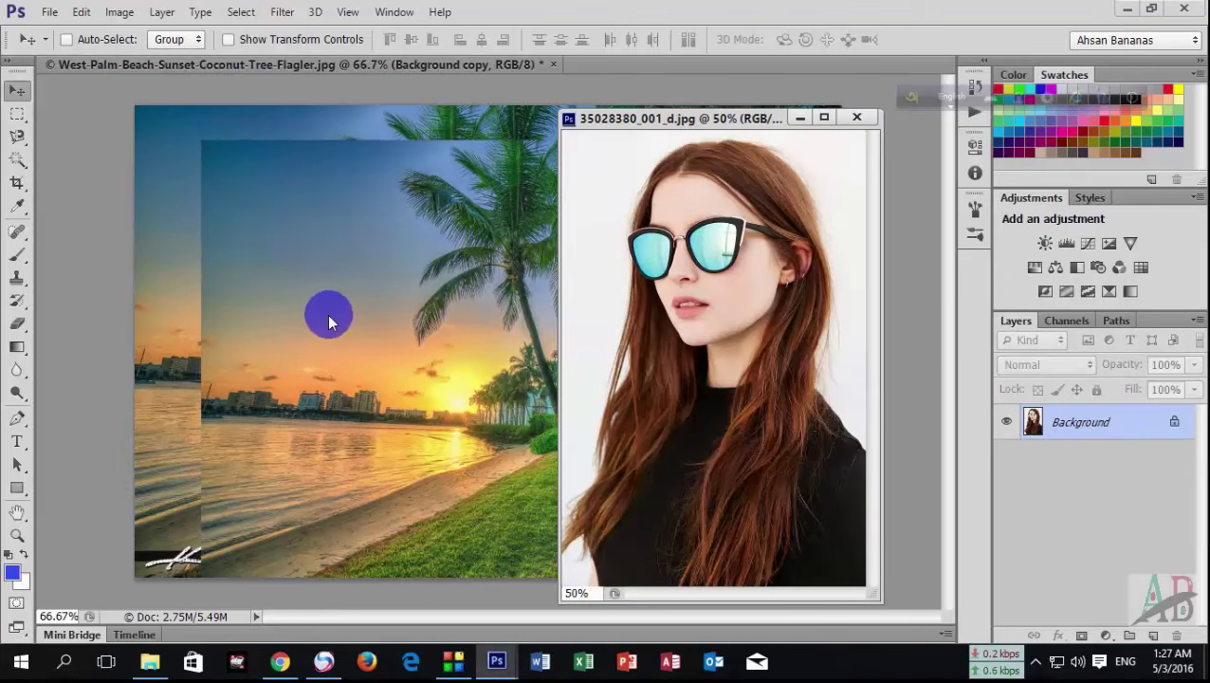
Drag the beach Background copy layer into the portrait, then close the beach image without saving.
{"action": "left_click", "coordinate": [302, 330]}
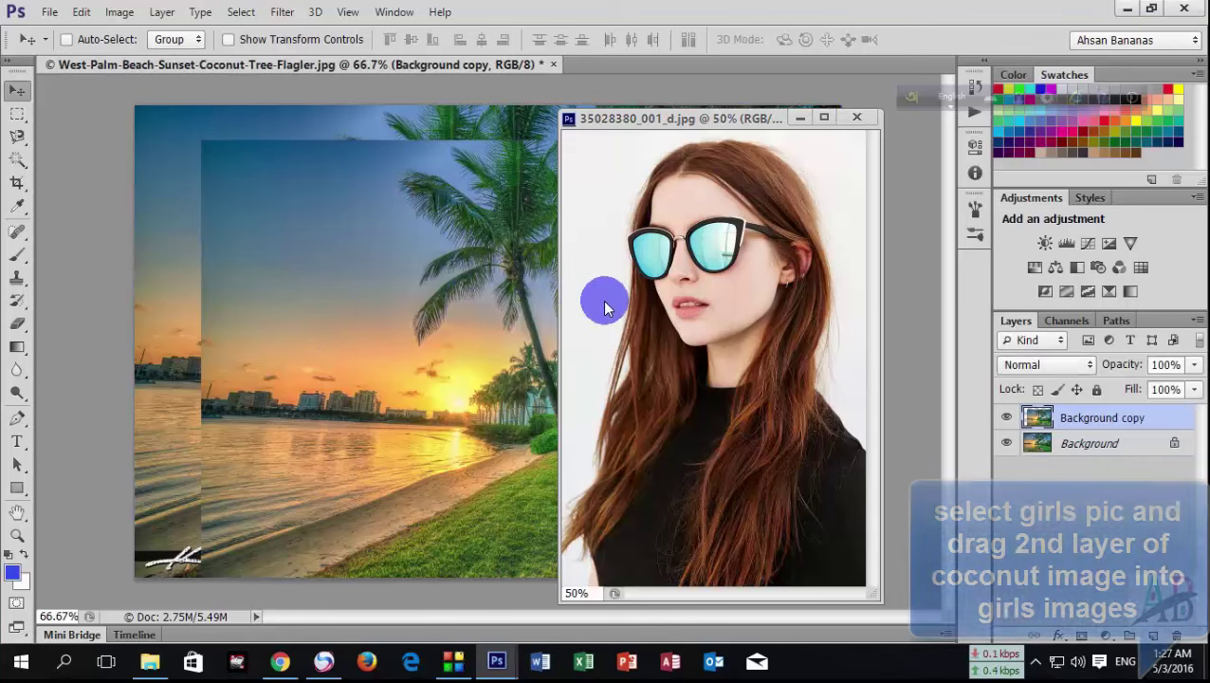
{"action": "left_click_drag", "start_coordinate": [412, 260], "coordinate": [608, 323]}
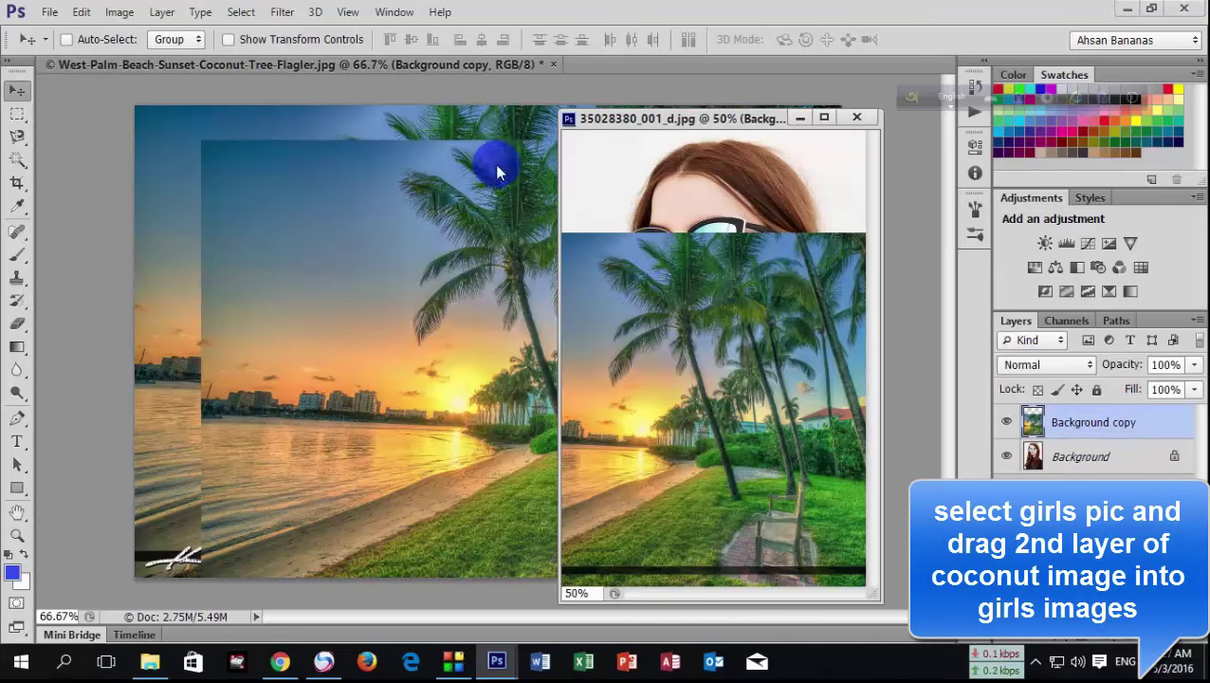
{"action": "left_click", "coordinate": [553, 63]}
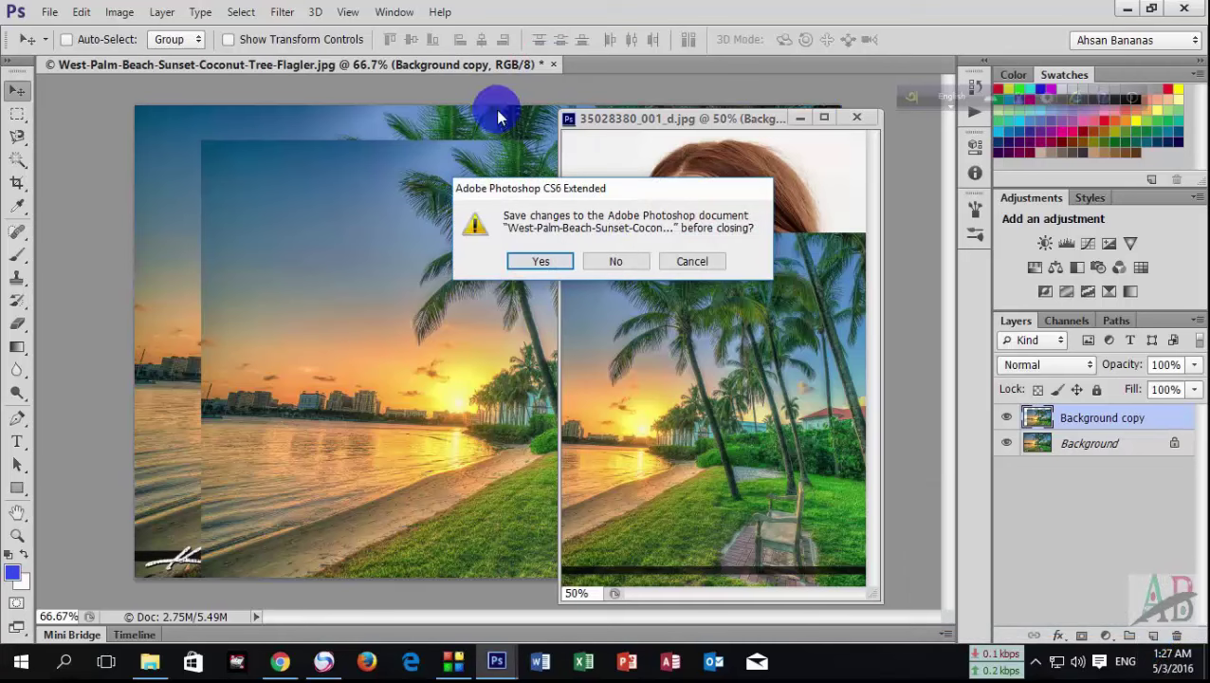
{"action": "left_click", "coordinate": [610, 263]}
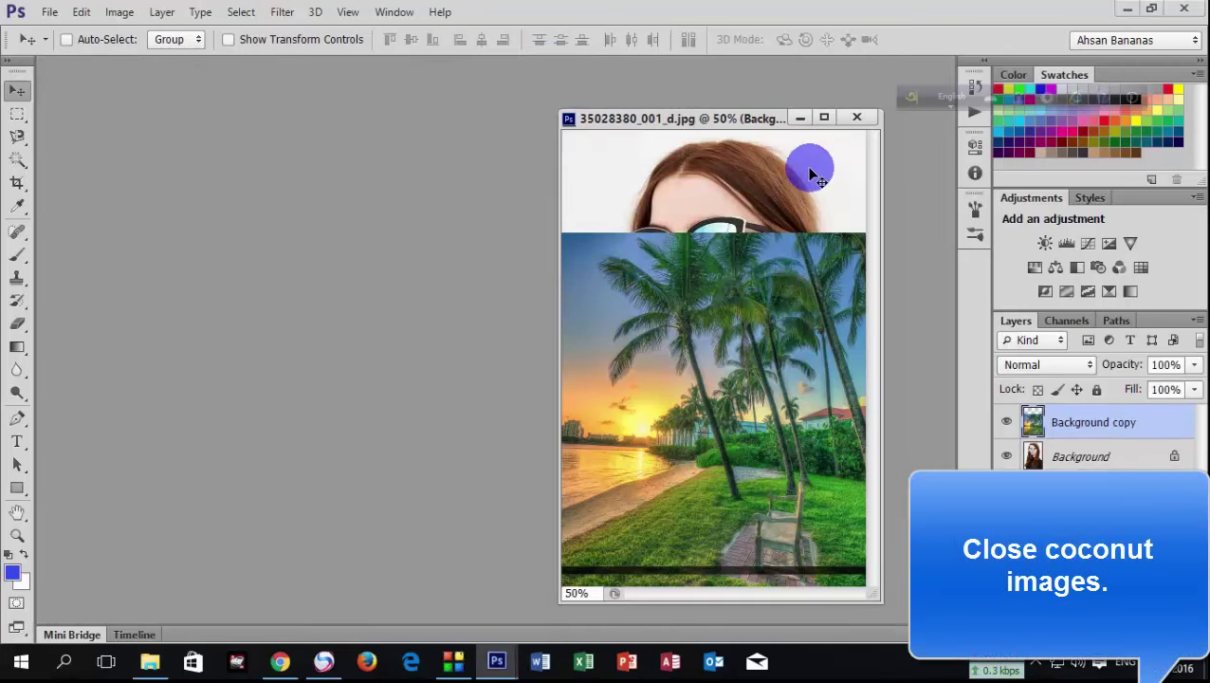
{"action": "left_click", "coordinate": [826, 120]}
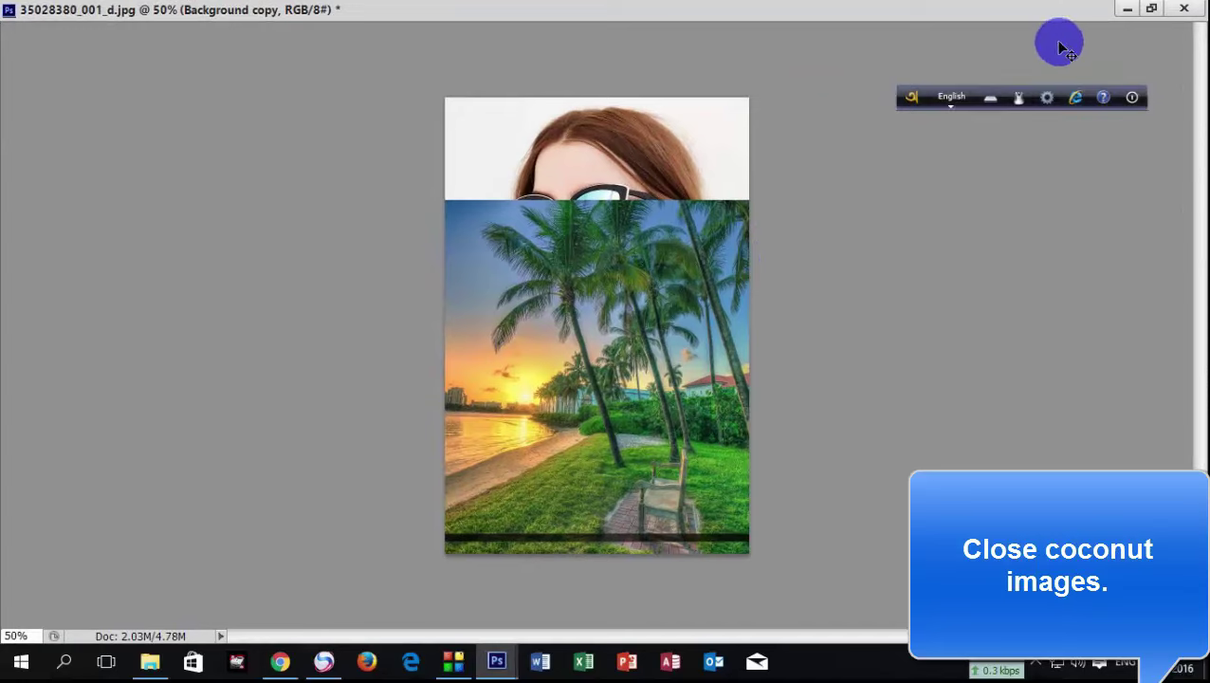
{"action": "left_click", "coordinate": [1155, 10]}
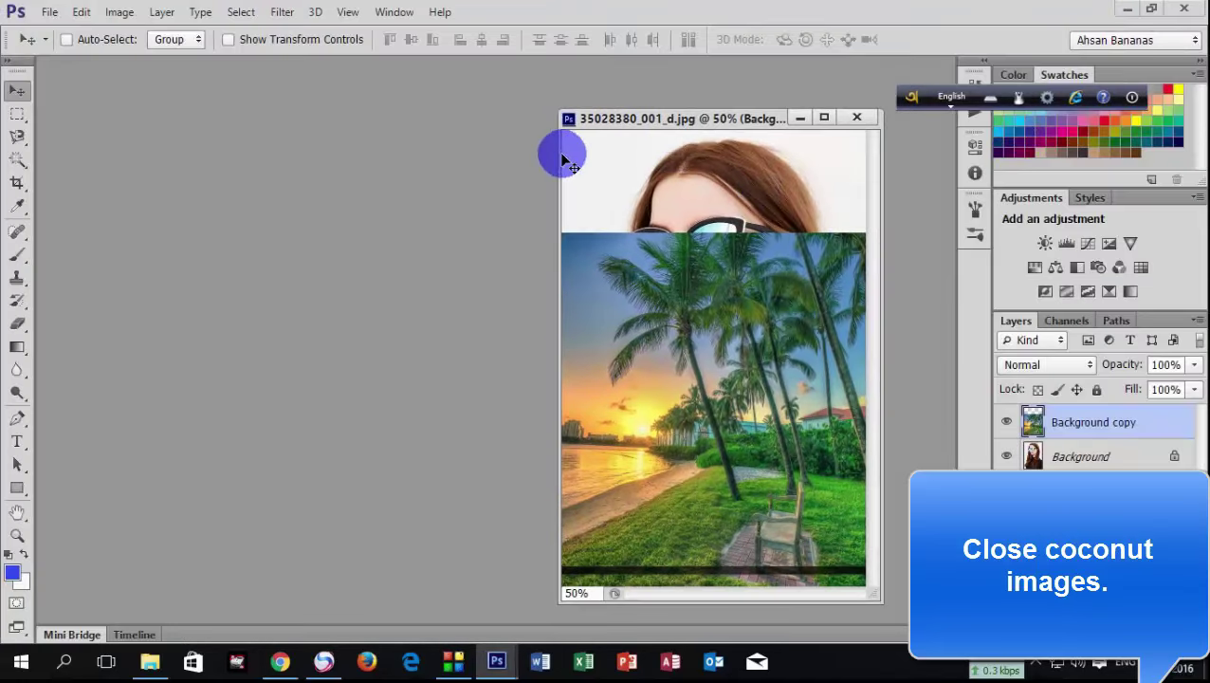
Enlarge the portrait's document window and move the beach layer up over the canvas top.
{"action": "left_click_drag", "start_coordinate": [558, 155], "coordinate": [38, 126]}
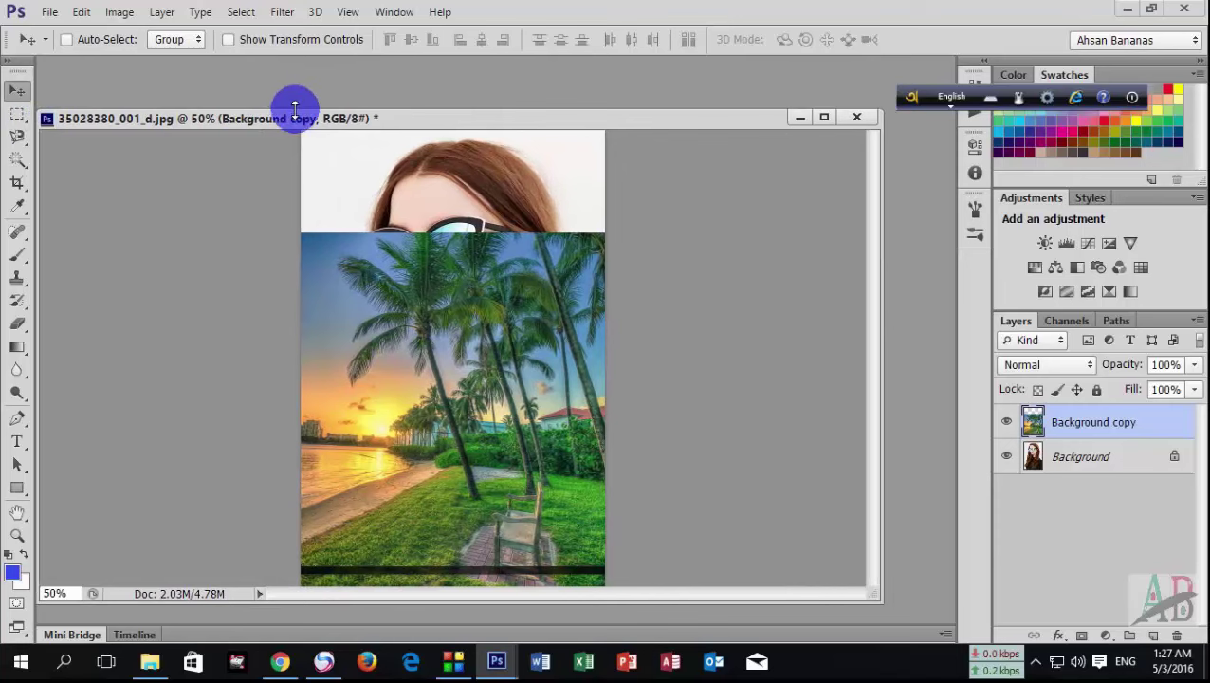
{"action": "left_click_drag", "start_coordinate": [297, 110], "coordinate": [294, 58]}
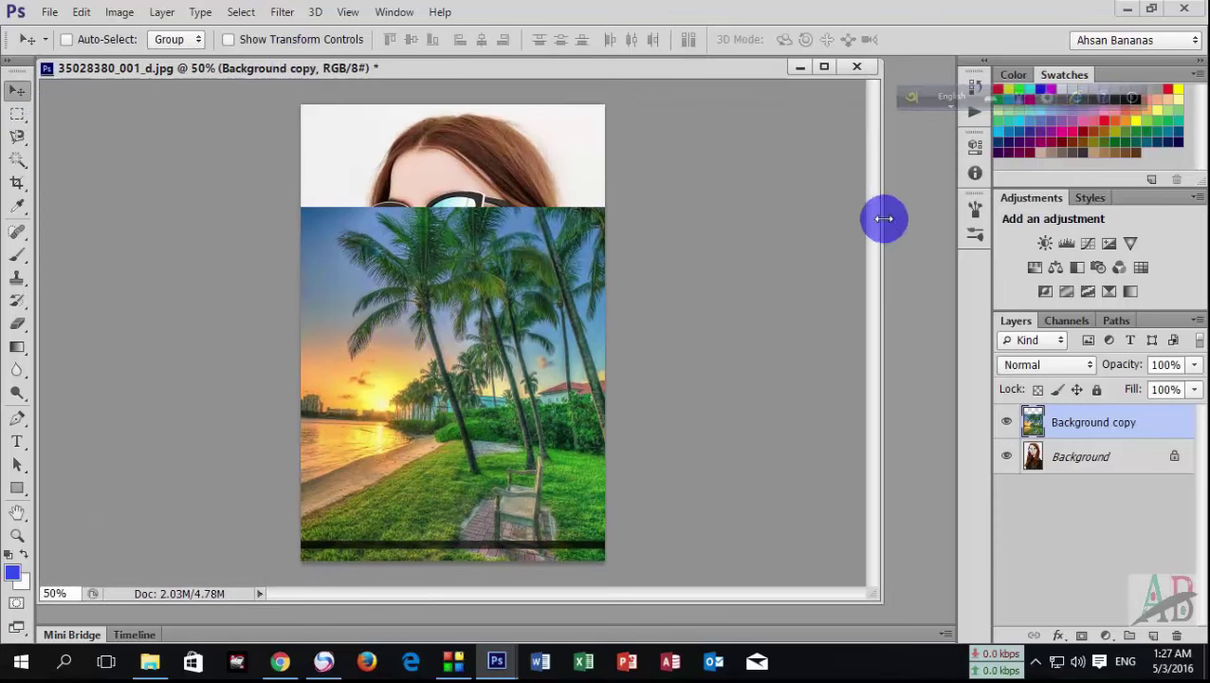
{"action": "left_click_drag", "start_coordinate": [882, 217], "coordinate": [959, 217]}
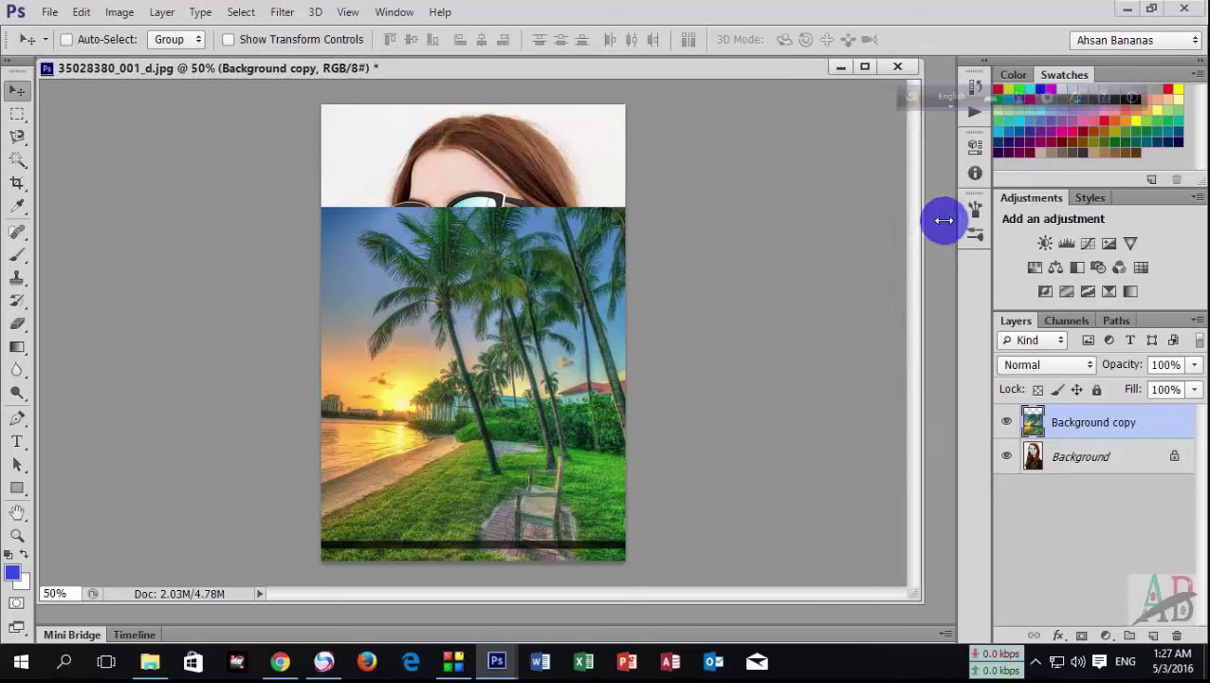
{"action": "left_click_drag", "start_coordinate": [527, 359], "coordinate": [613, 234]}
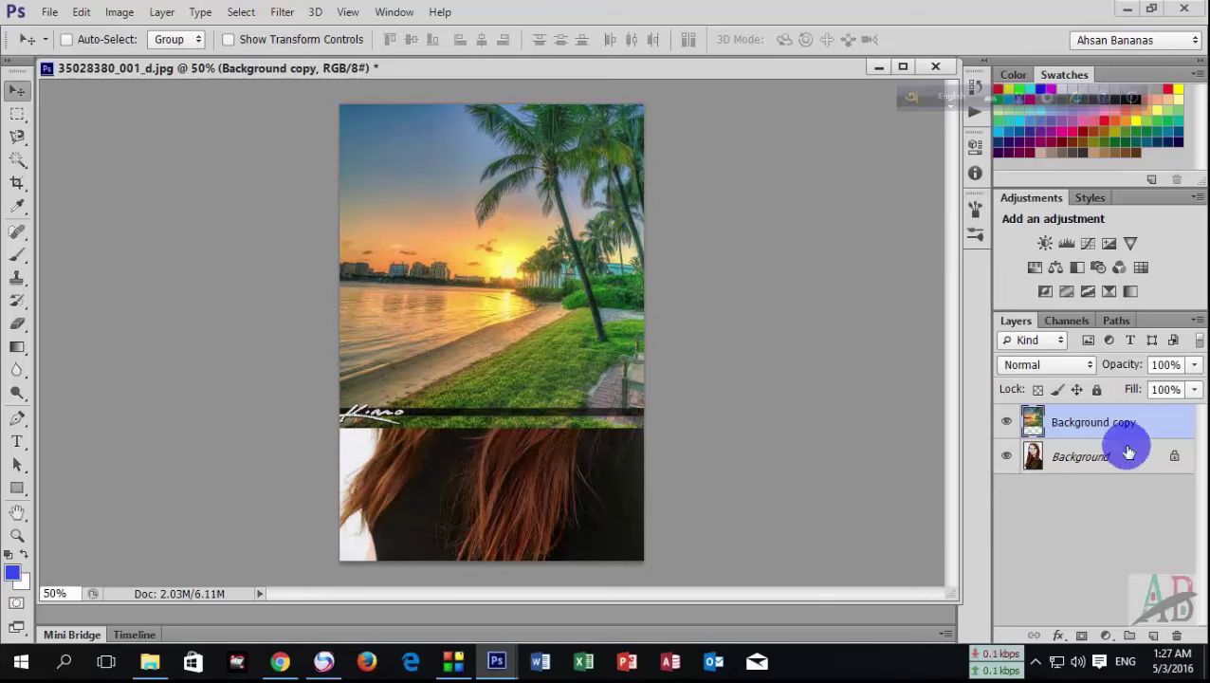
Hide the beach Background copy layer and reselect the original Background layer.
{"action": "left_click", "coordinate": [1092, 461]}
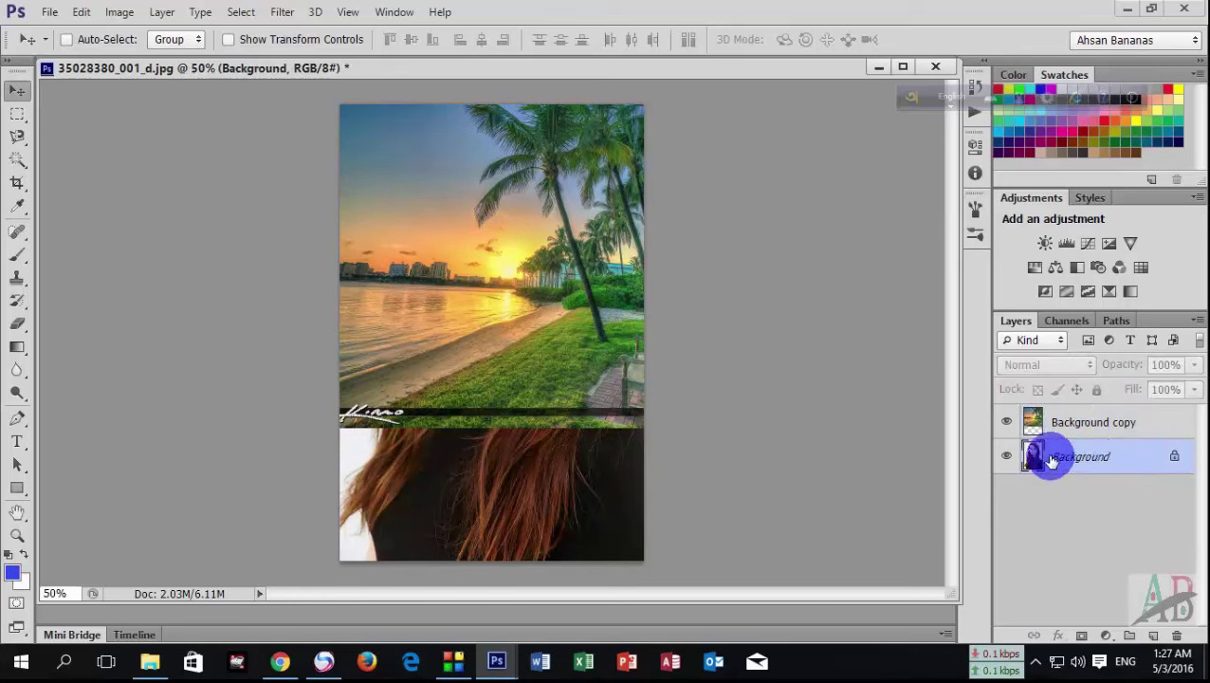
{"action": "left_click", "coordinate": [1072, 453]}
{"action": "left_click", "coordinate": [1062, 417]}
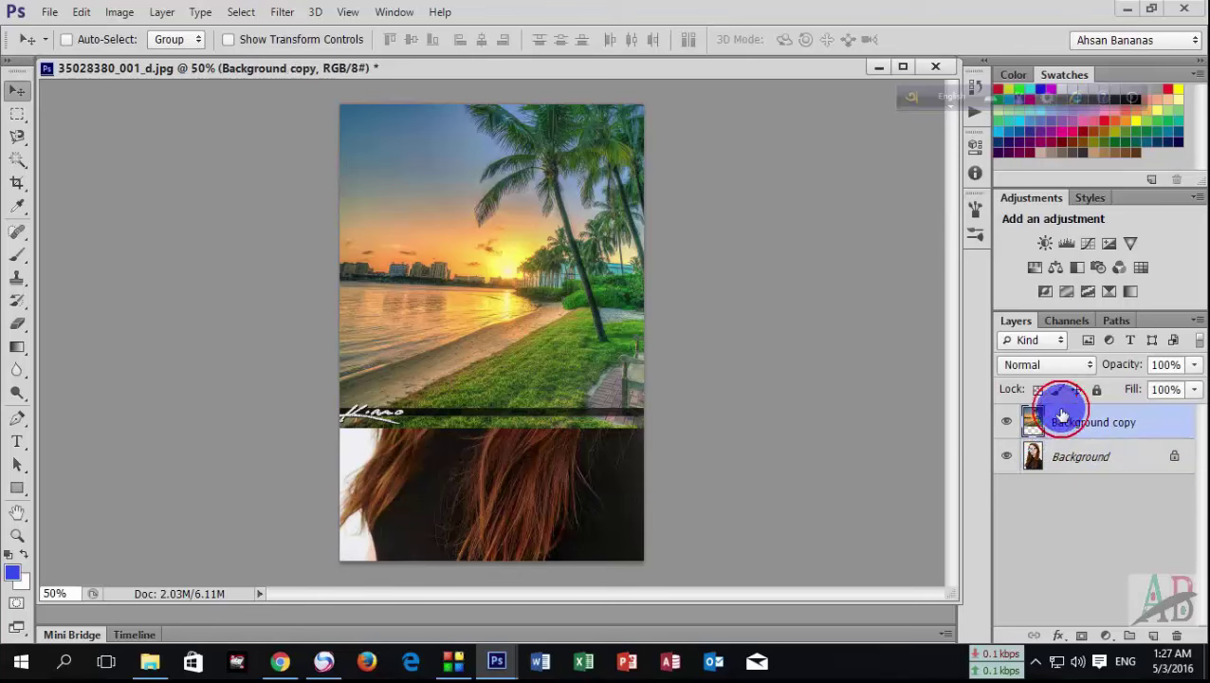
{"action": "left_click", "coordinate": [1006, 423]}
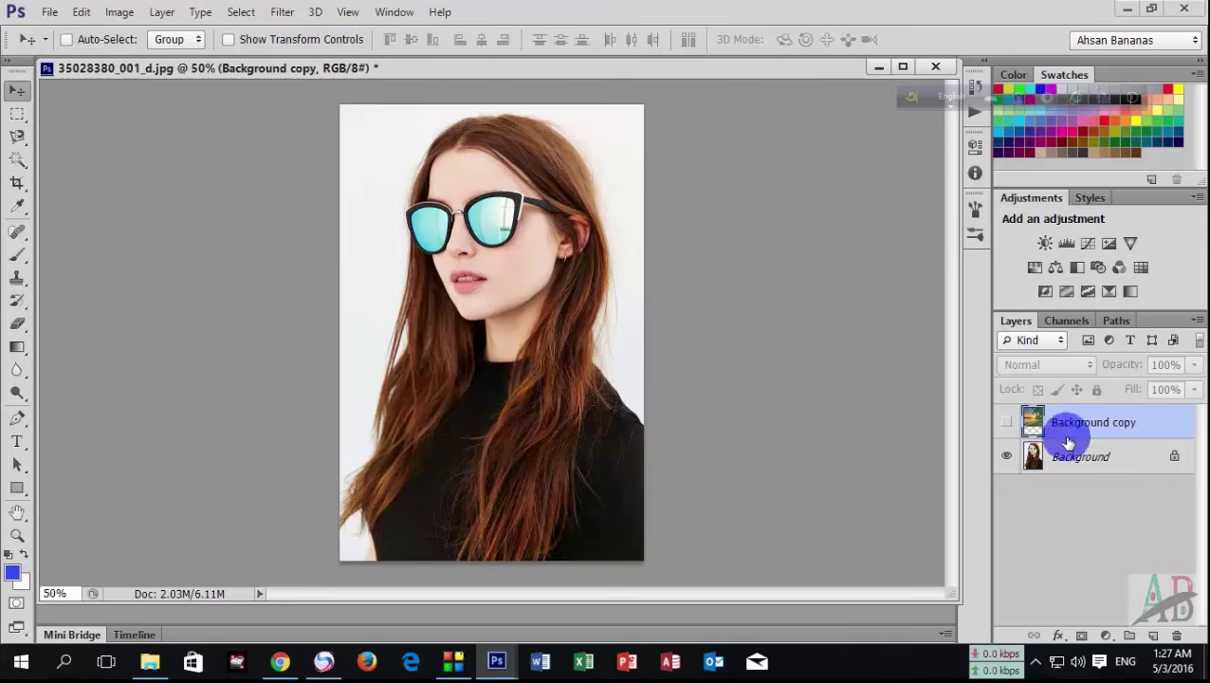
{"action": "left_click", "coordinate": [1056, 458]}
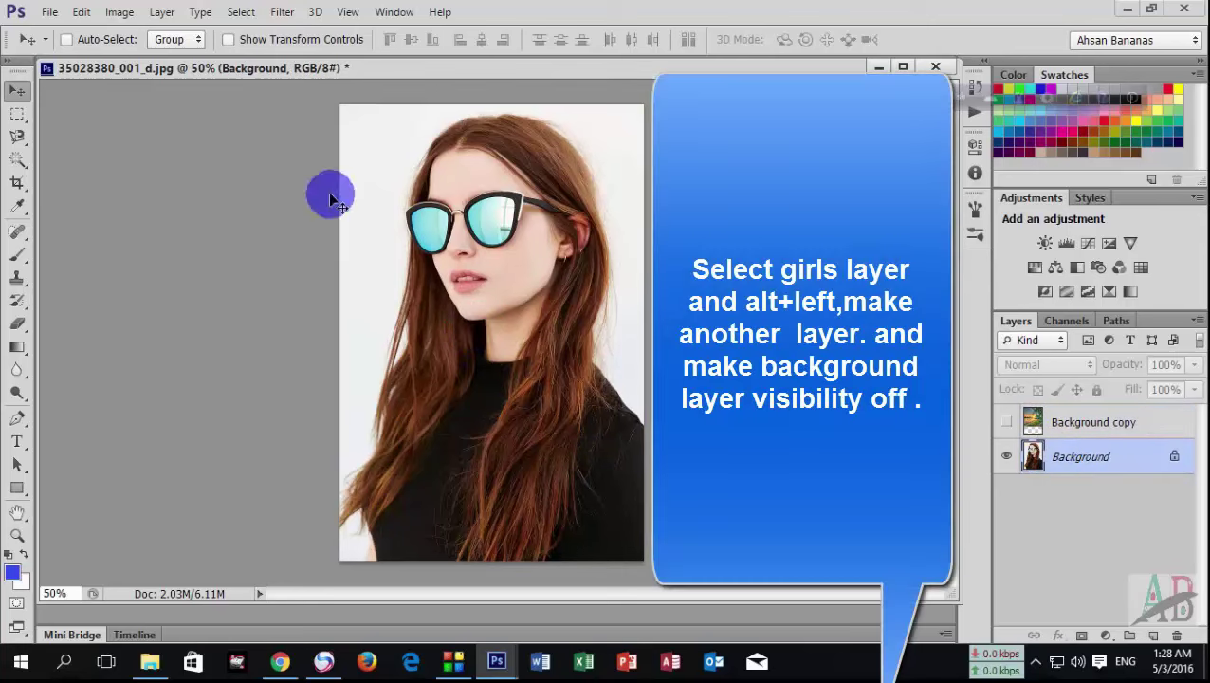
Make an aligned Background copy 2 of the portrait, hide Background, and select the copy.
{"action": "left_click_drag", "start_coordinate": [398, 204], "coordinate": [497, 285]}
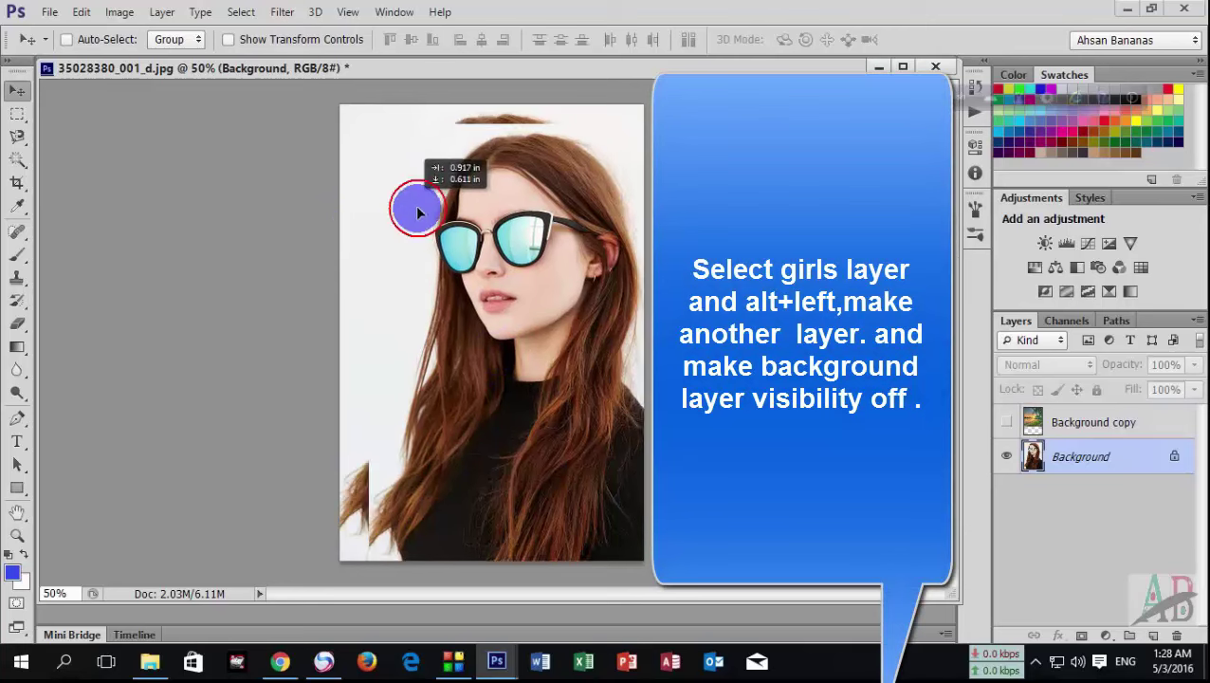
{"action": "left_click_drag", "start_coordinate": [560, 328], "coordinate": [466, 240]}
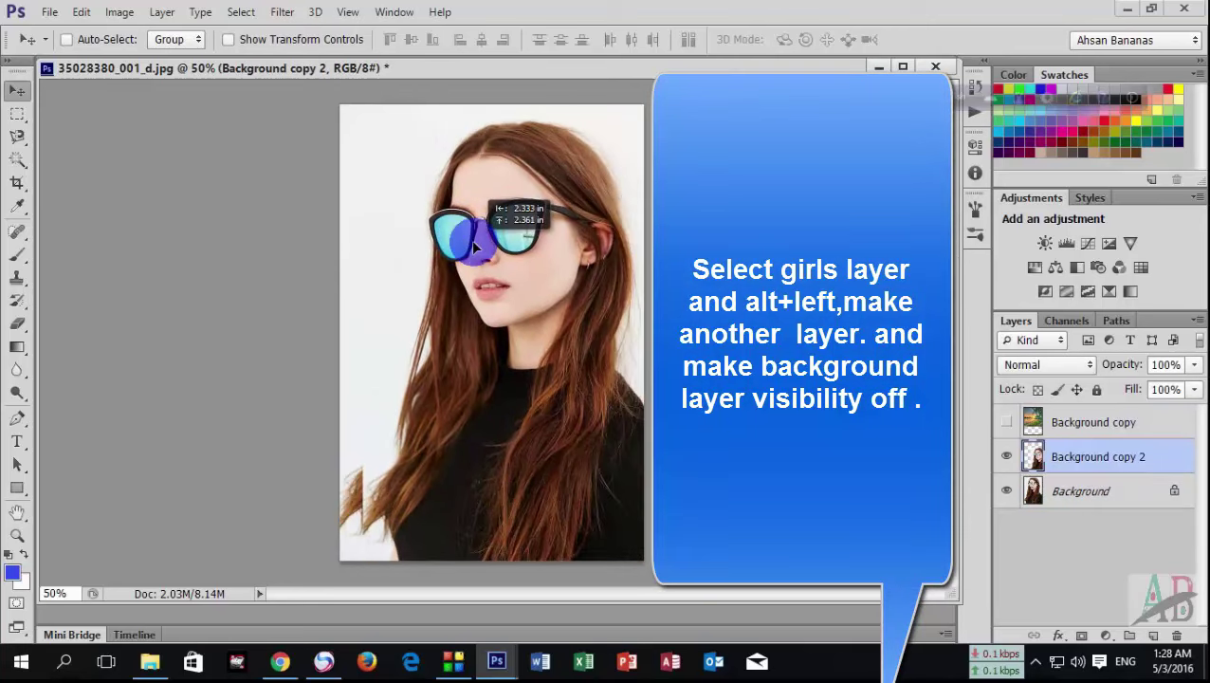
{"action": "mouse_move", "coordinate": [532, 371]}
{"action": "left_mouse_down"}
{"action": "mouse_move", "coordinate": [448, 446]}
{"action": "mouse_move", "coordinate": [515, 377]}
{"action": "left_mouse_up"}
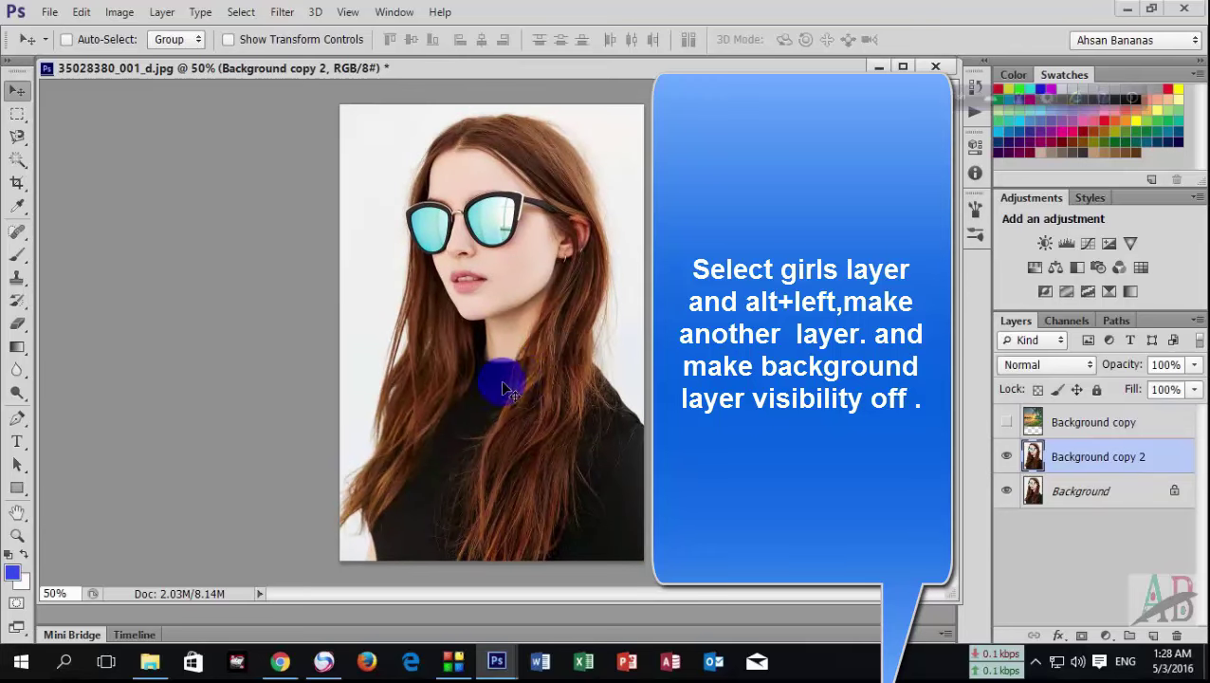
{"action": "left_click", "coordinate": [1081, 490]}
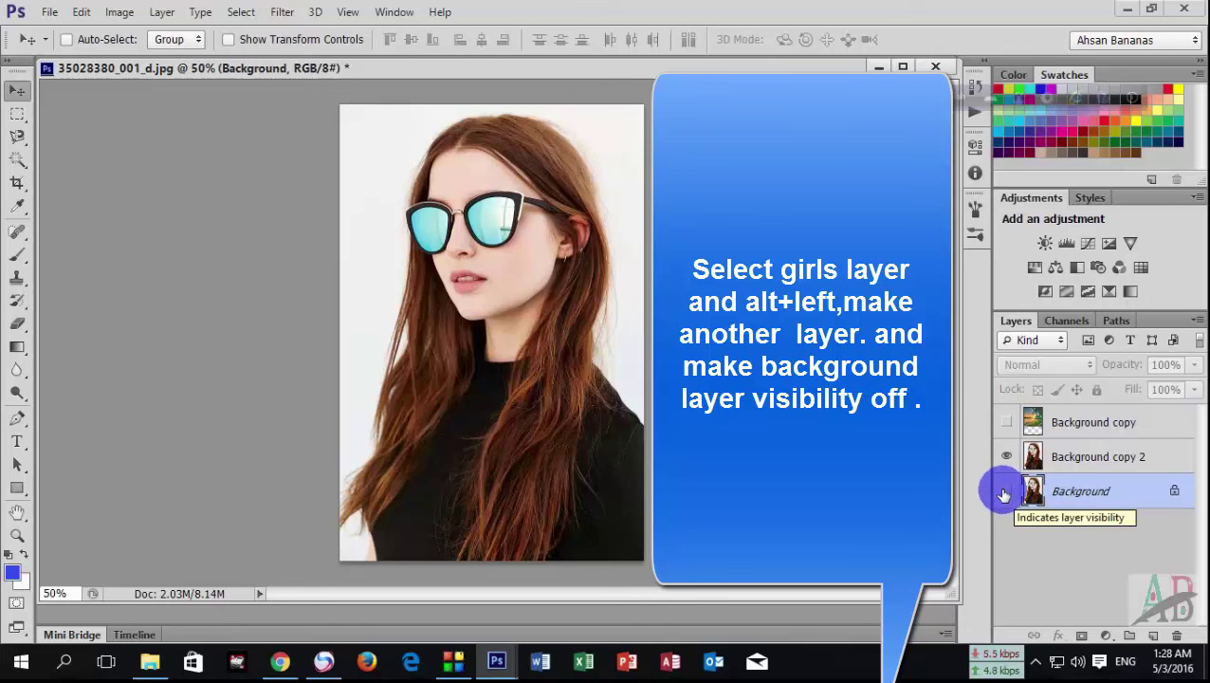
{"action": "left_click", "coordinate": [1007, 490]}
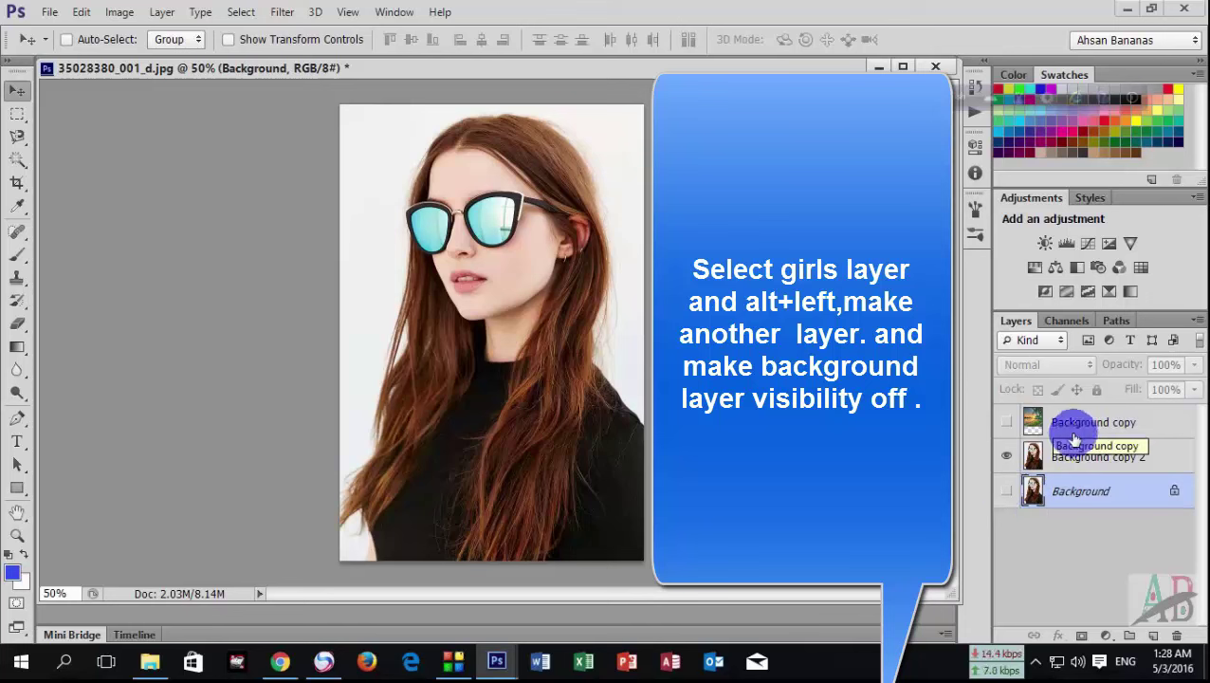
{"action": "left_click", "coordinate": [1060, 457]}
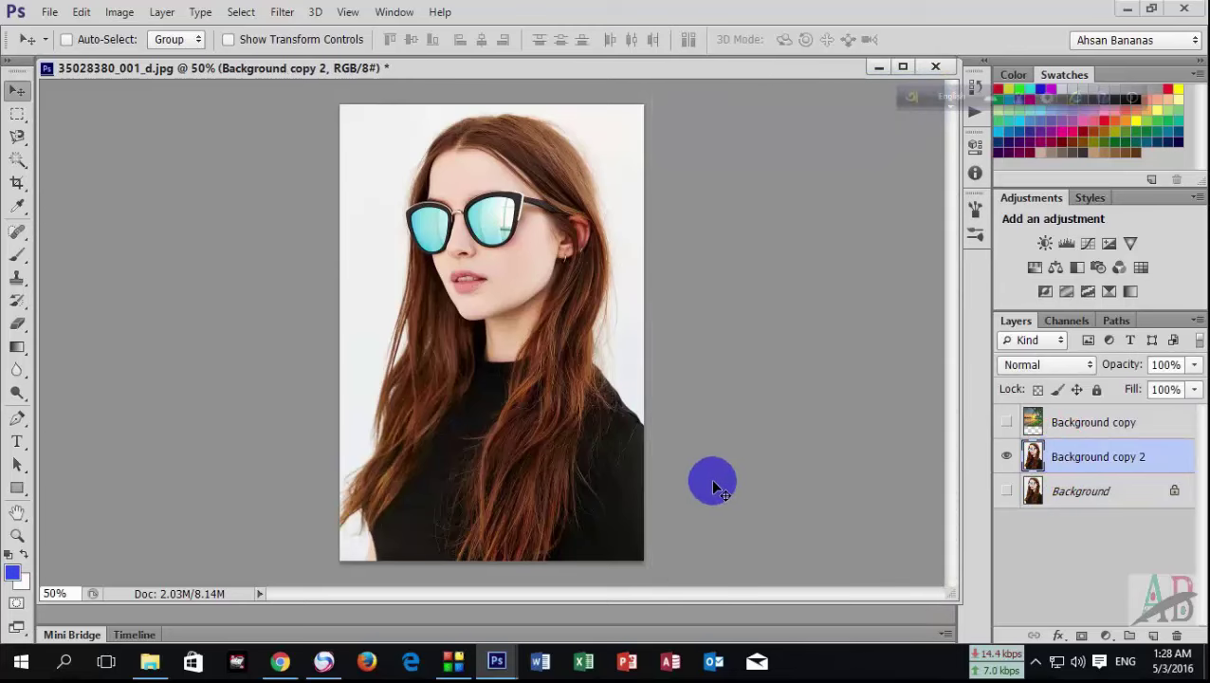
Zoom to about 118% centred on the woman's face and sunglasses.
{"action": "left_click", "coordinate": [713, 485], "text": "ctrl"}
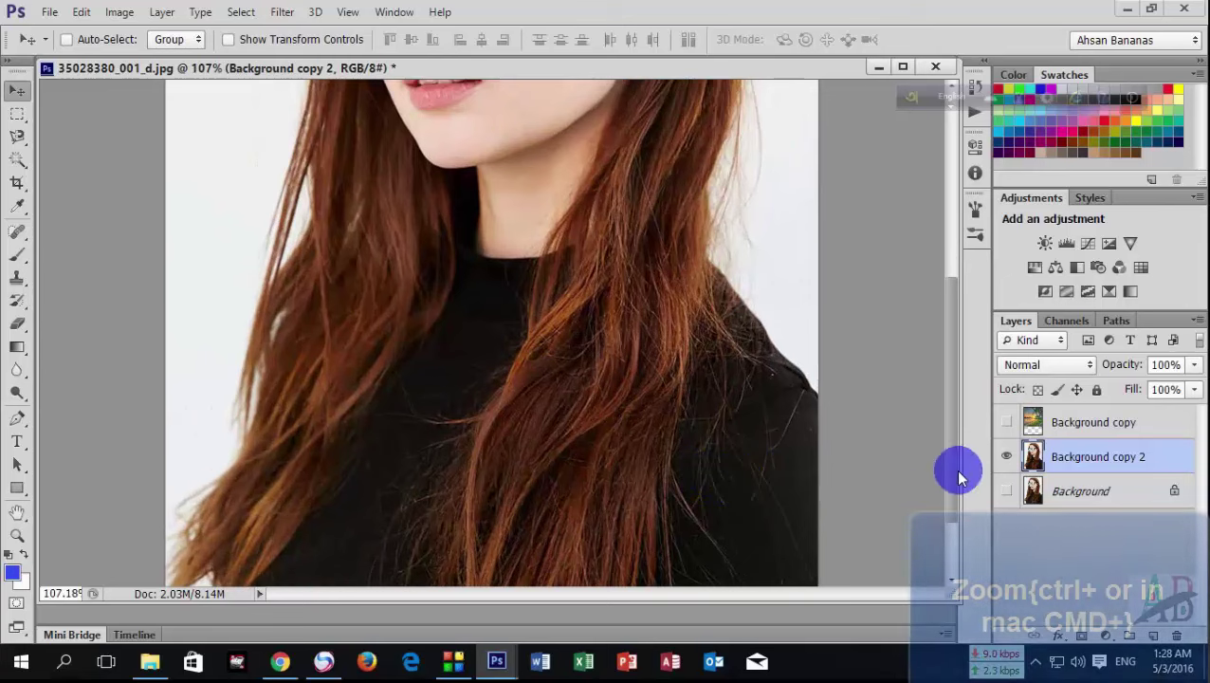
{"action": "left_click_drag", "start_coordinate": [951, 473], "coordinate": [951, 402]}
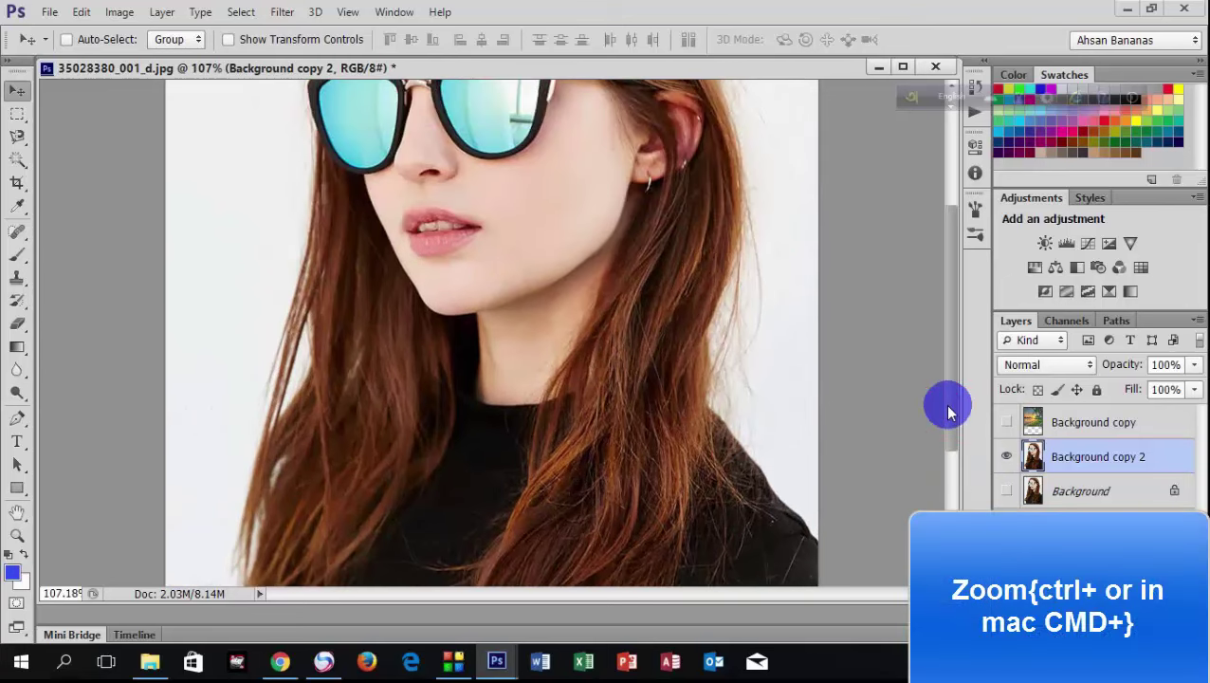
{"action": "left_click_drag", "start_coordinate": [950, 411], "coordinate": [959, 288]}
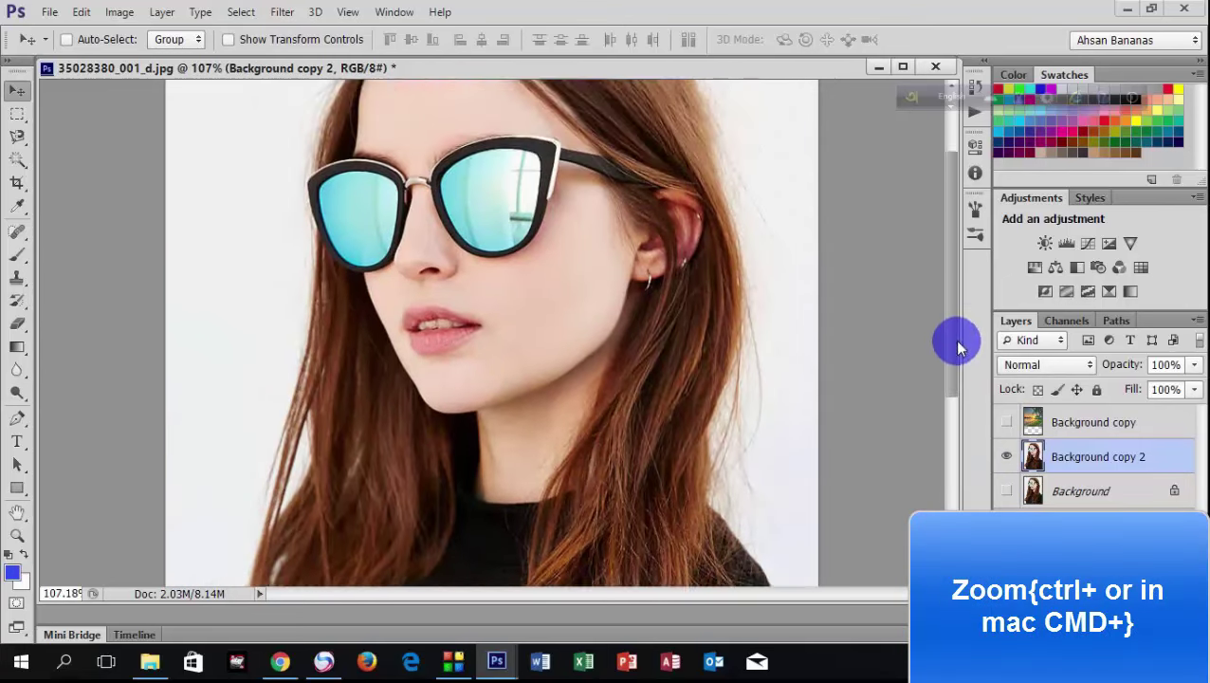
{"action": "scroll", "coordinate": [519, 432], "scroll_direction": "up", "scroll_amount": 1}
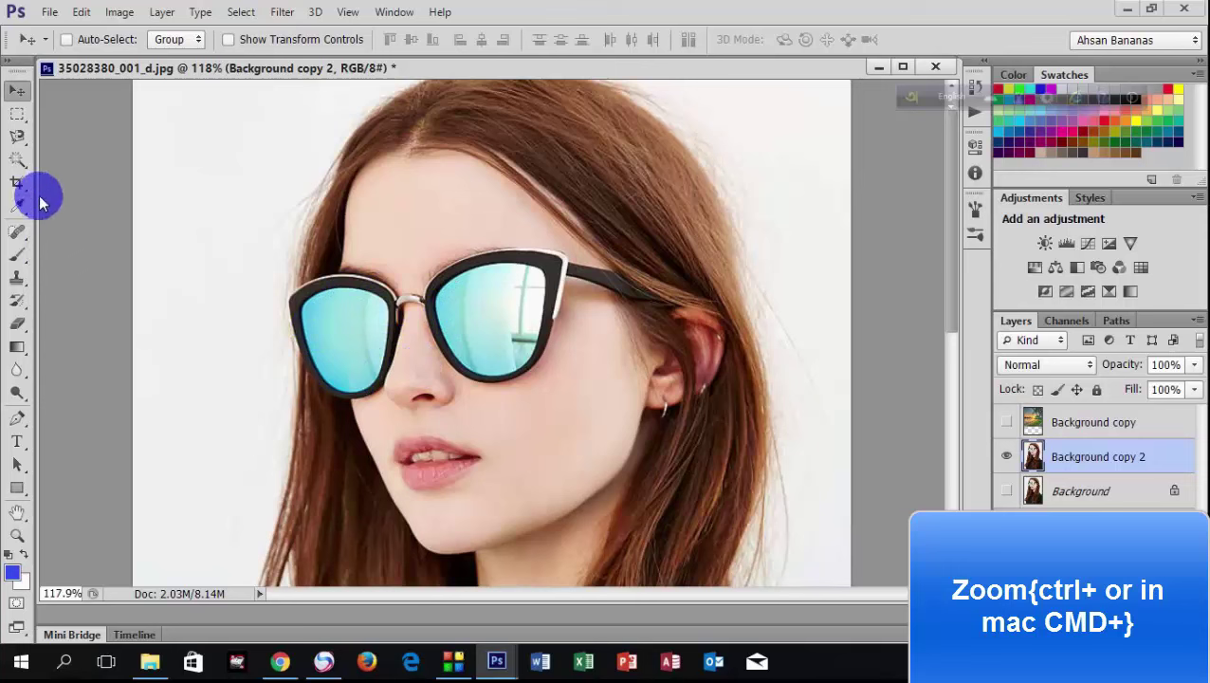
Pick the Magnetic Lasso Tool from the lasso tool variants.
{"action": "left_click", "coordinate": [19, 142]}
{"action": "right_click", "coordinate": [19, 142]}
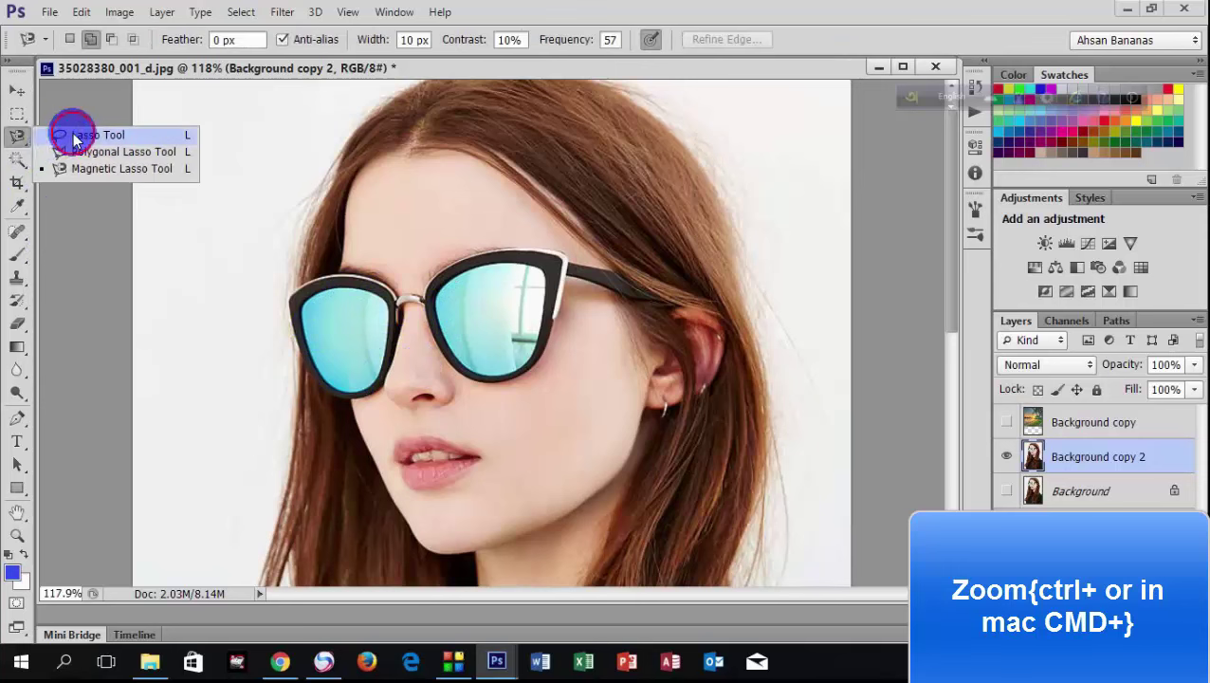
{"action": "left_click", "coordinate": [66, 131]}
{"action": "right_click", "coordinate": [27, 152]}
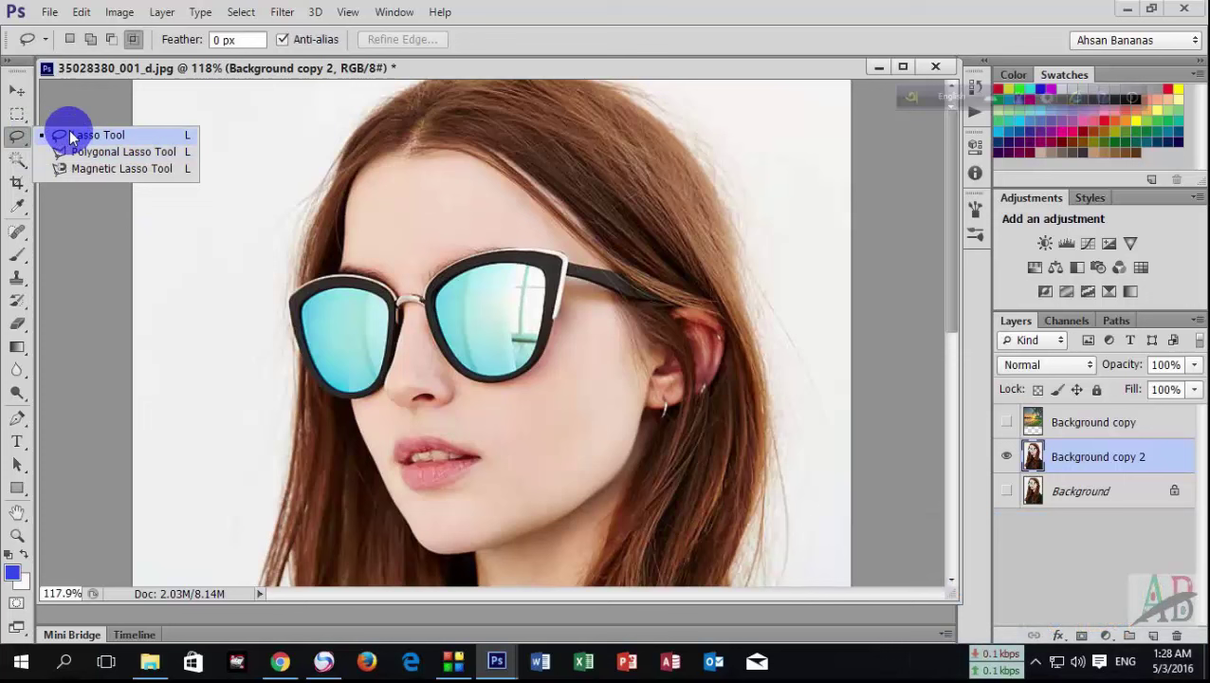
{"action": "left_click", "coordinate": [90, 171]}
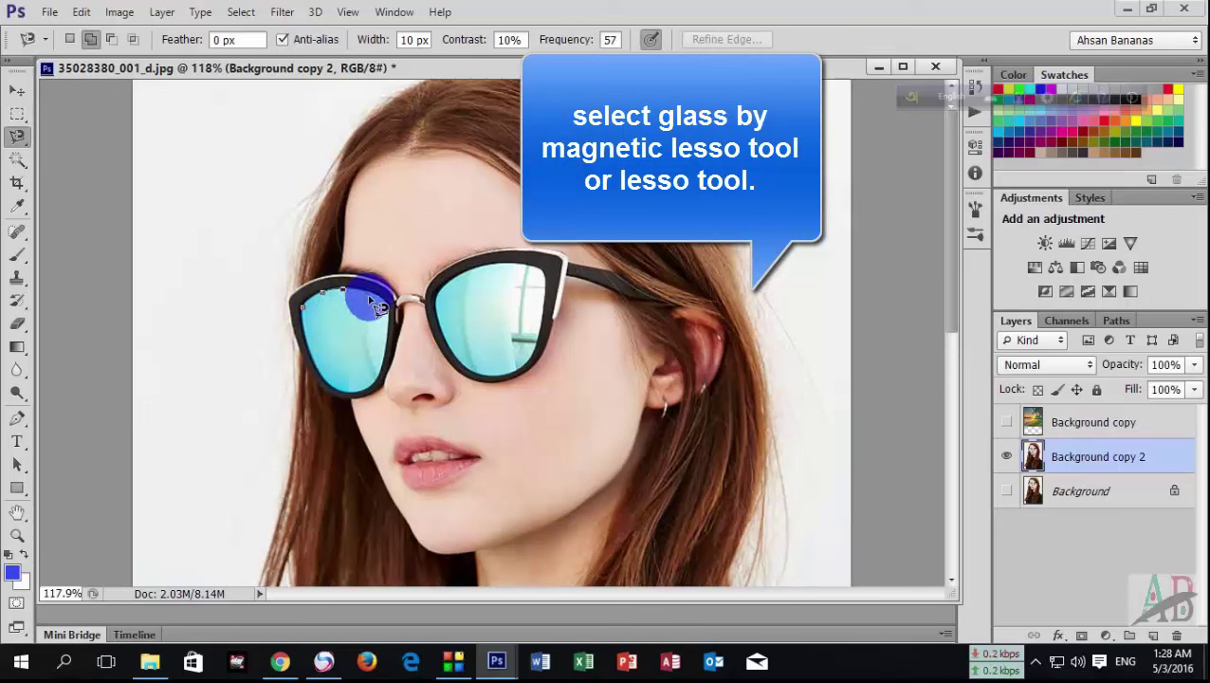
Trace and close a selection around the left lens, then set Add to selection mode.
{"action": "left_click_drag", "start_coordinate": [379, 306], "coordinate": [402, 313]}
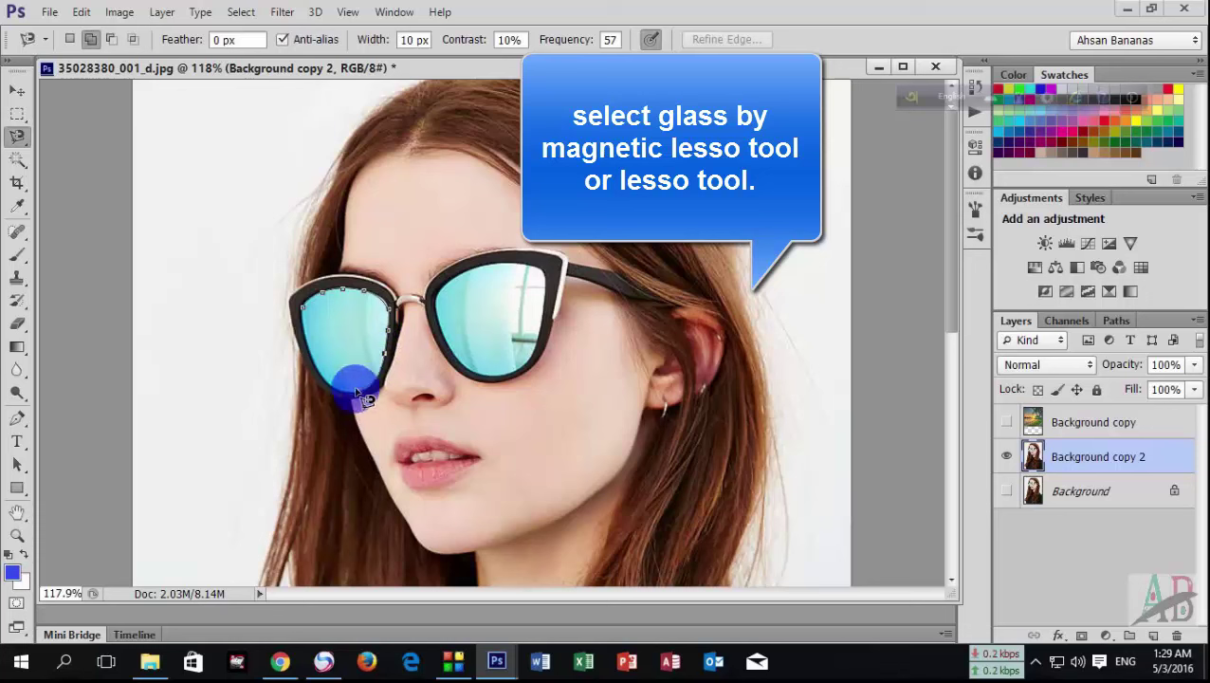
{"action": "mouse_move", "coordinate": [339, 397]}
{"action": "left_mouse_down"}
{"action": "mouse_move", "coordinate": [305, 343]}
{"action": "mouse_move", "coordinate": [311, 320]}
{"action": "left_mouse_up"}
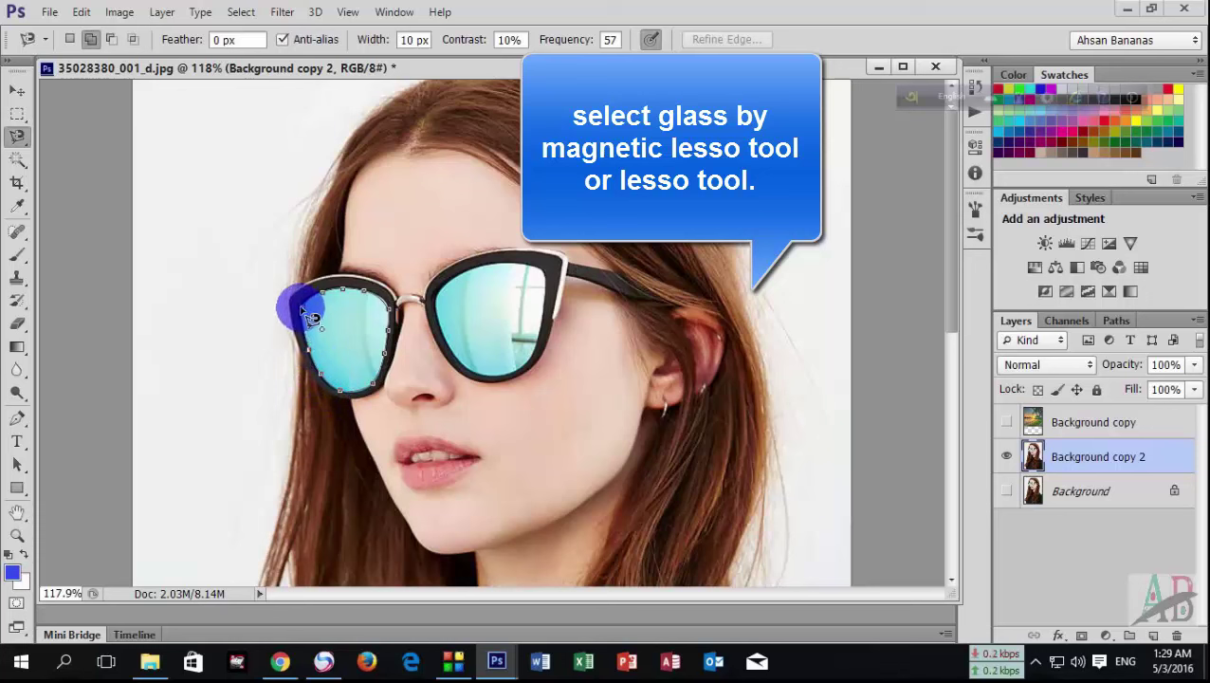
{"action": "left_click", "coordinate": [311, 317]}
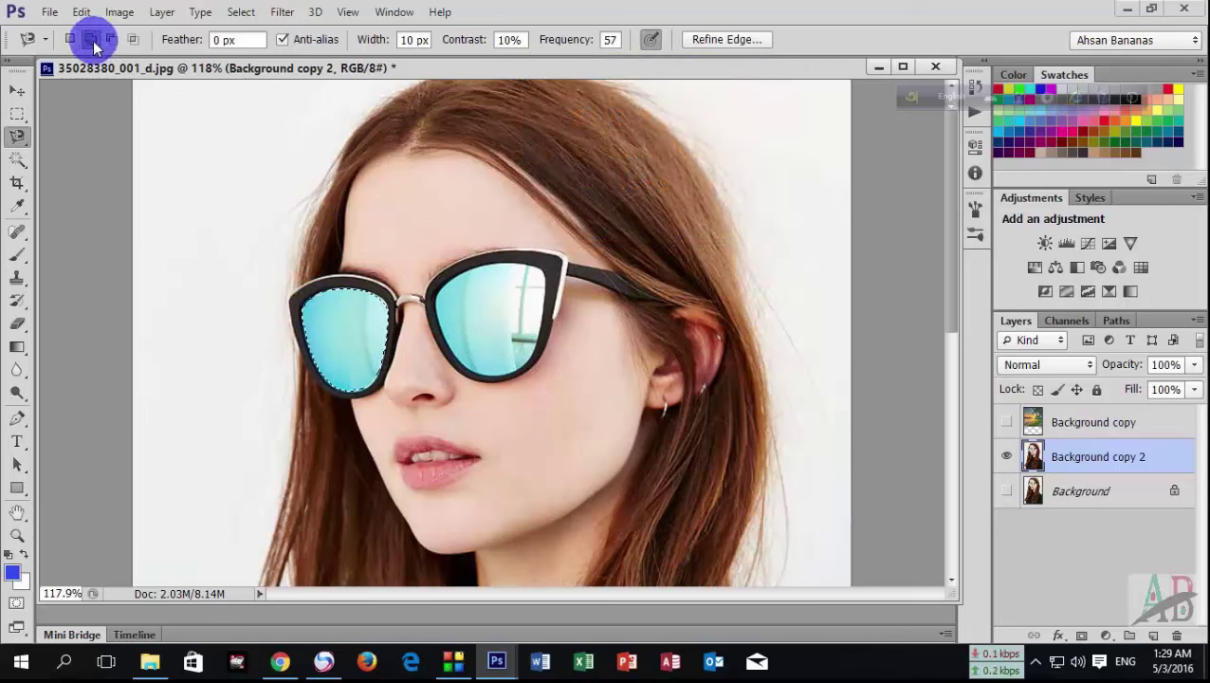
{"action": "left_click", "coordinate": [446, 313]}
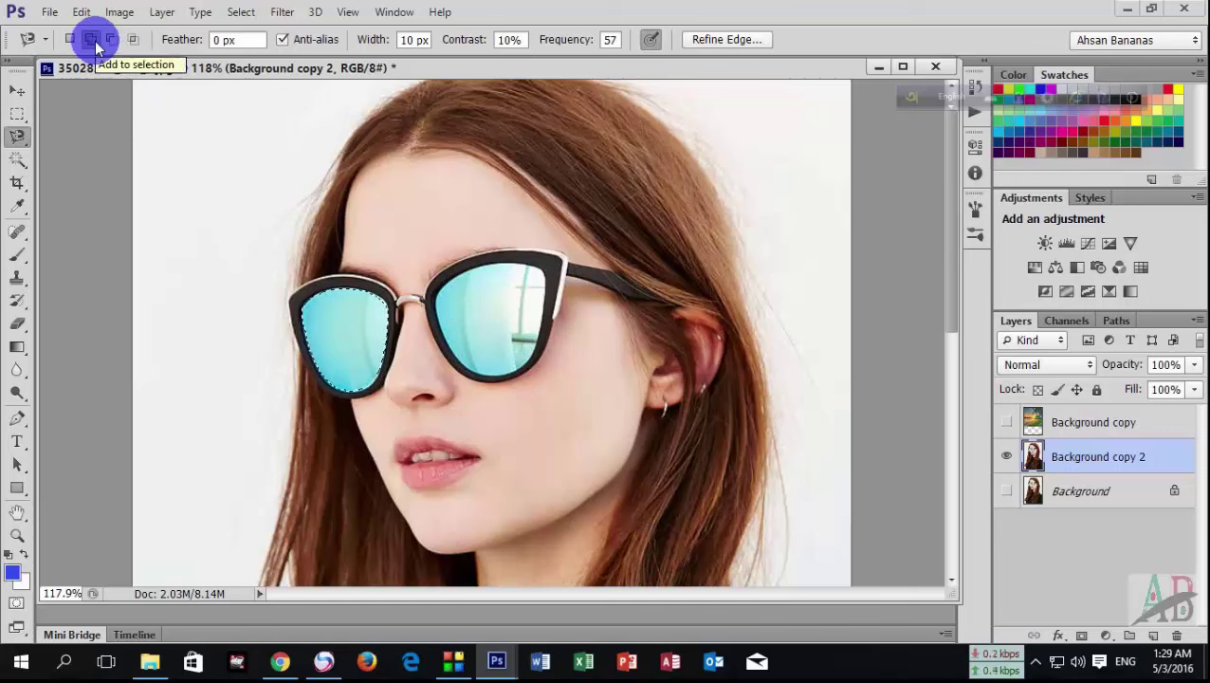
Trace the right lens rim with the Magnetic Lasso and close it, adding it to the selection.
{"action": "left_click", "coordinate": [444, 309]}
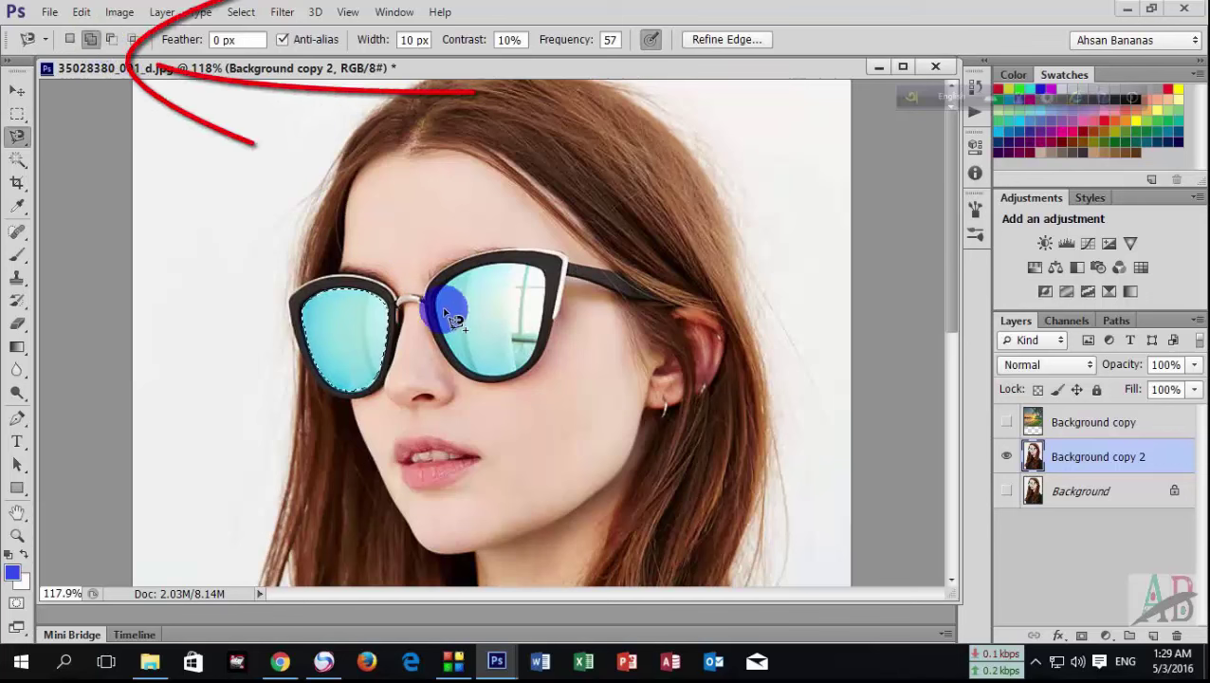
{"action": "mouse_move", "coordinate": [441, 309]}
{"action": "left_mouse_down"}
{"action": "mouse_move", "coordinate": [535, 282]}
{"action": "mouse_move", "coordinate": [555, 299]}
{"action": "mouse_move", "coordinate": [545, 346]}
{"action": "mouse_move", "coordinate": [478, 372]}
{"action": "mouse_move", "coordinate": [437, 301]}
{"action": "left_mouse_up"}
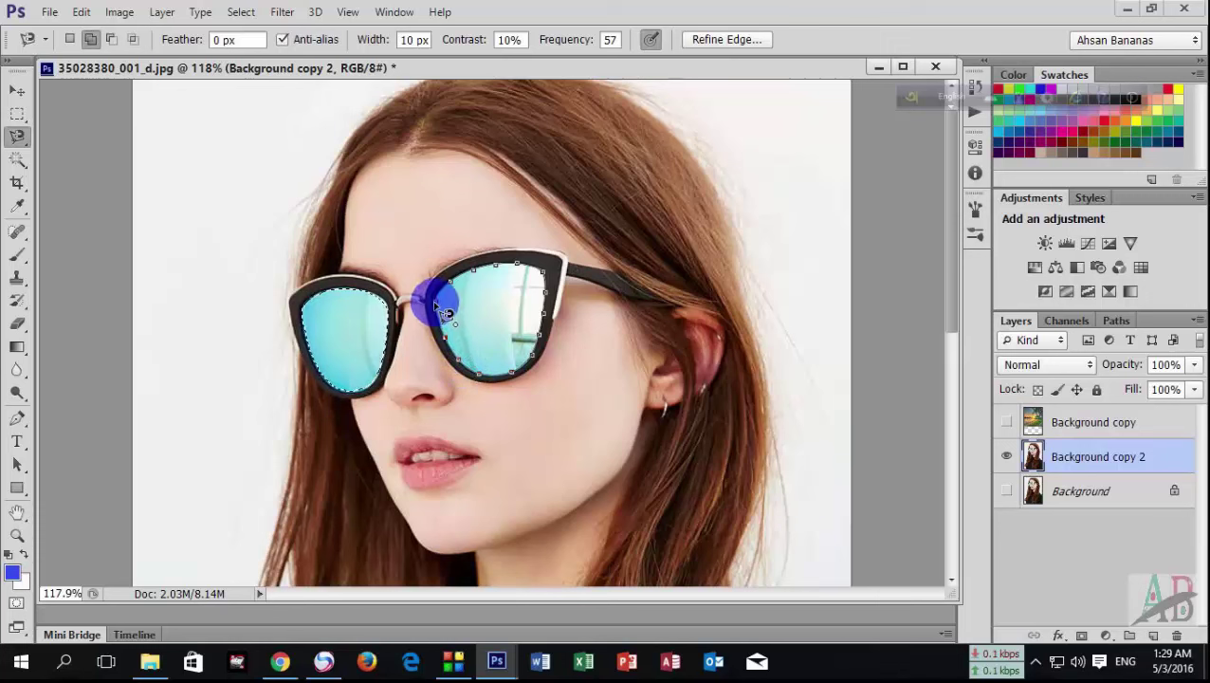
{"action": "left_click", "coordinate": [437, 304]}
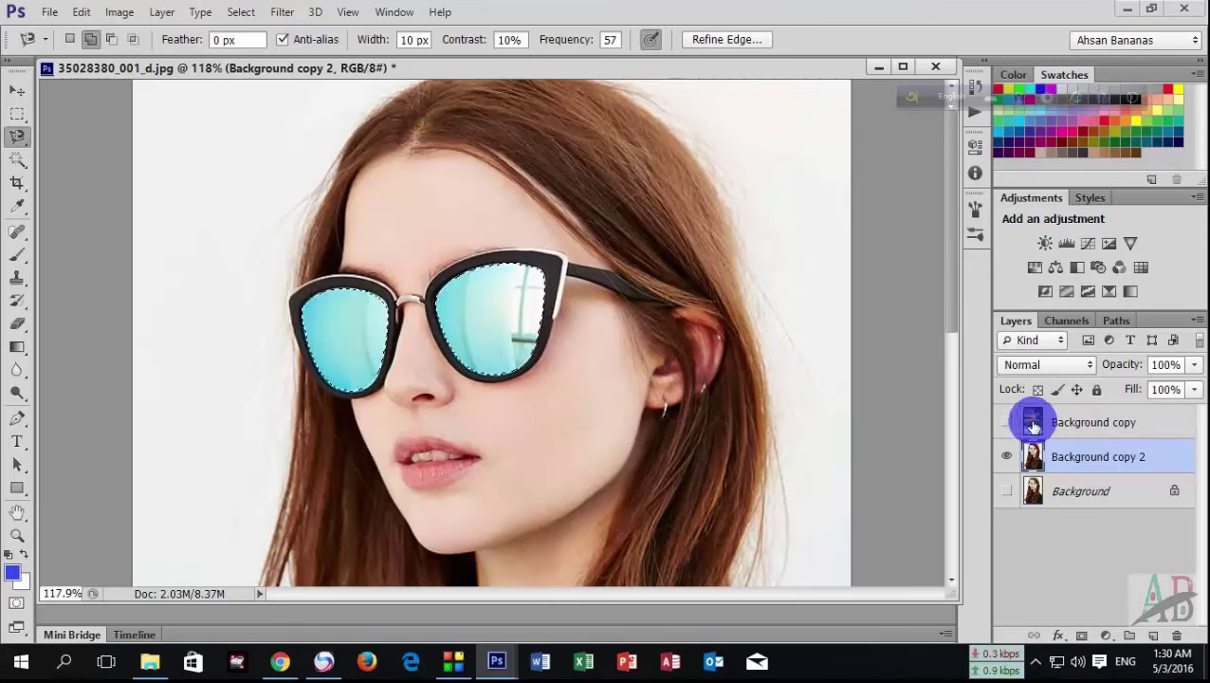
Make the Background copy beach layer active and visible, and mask it to the lens selection.
{"action": "left_click", "coordinate": [1064, 422]}
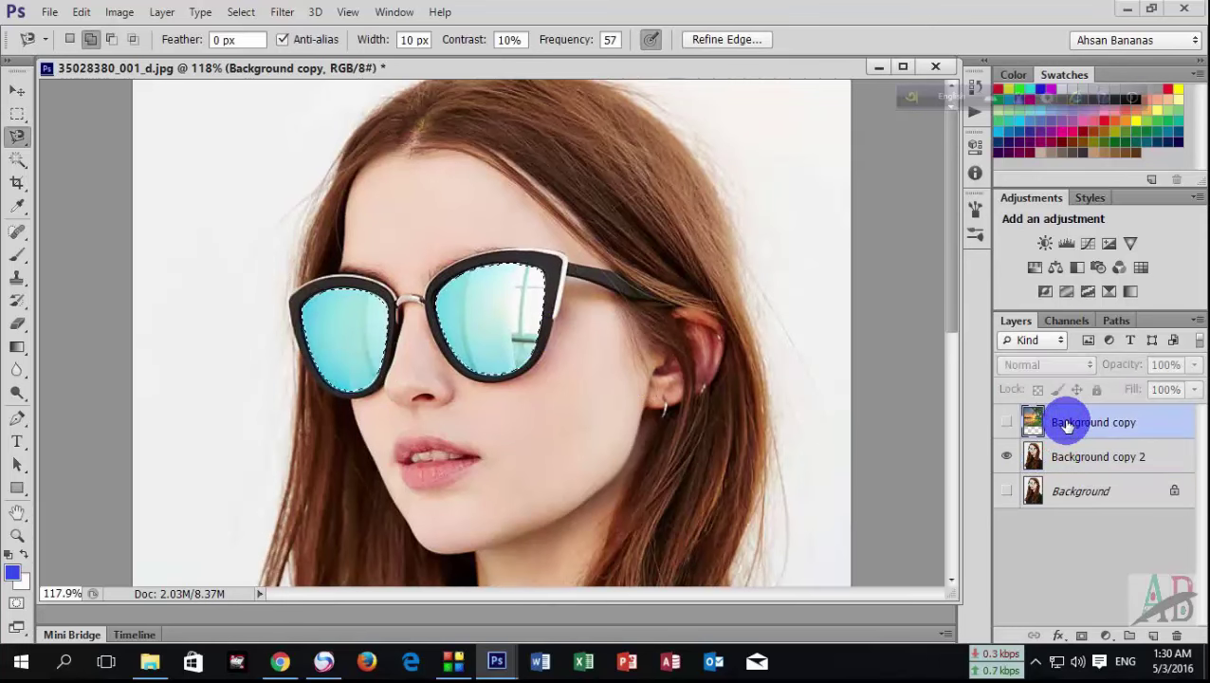
{"action": "left_click", "coordinate": [1005, 423]}
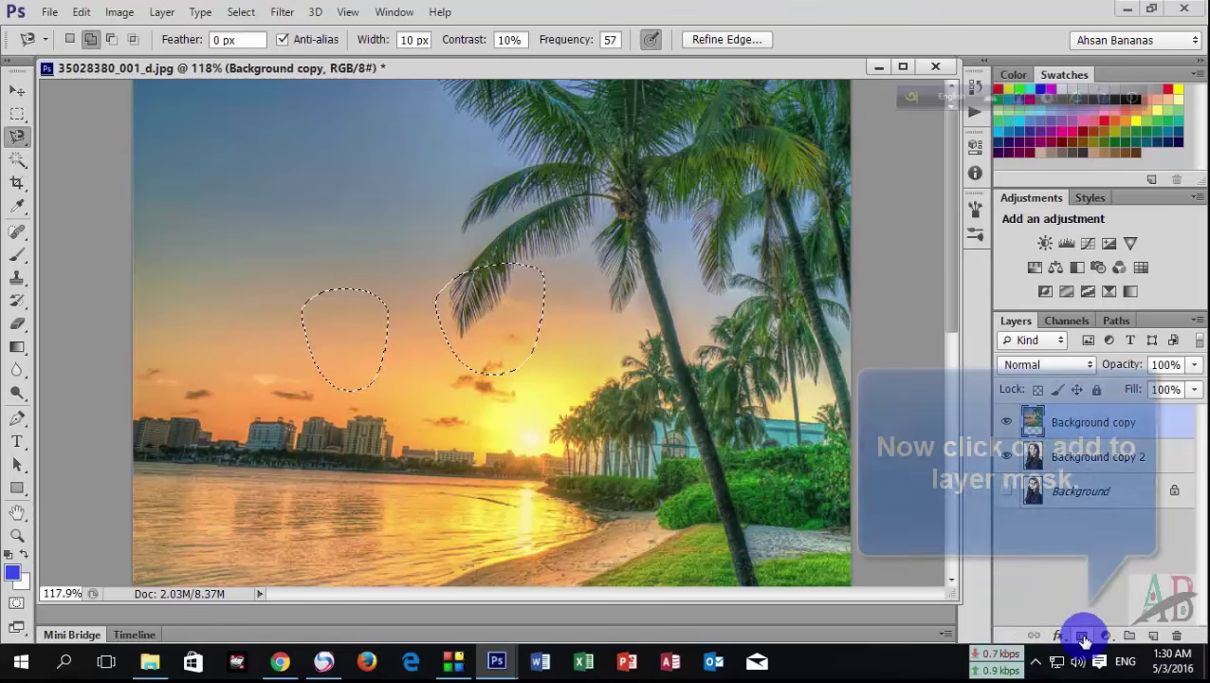
{"action": "left_click", "coordinate": [1083, 637]}
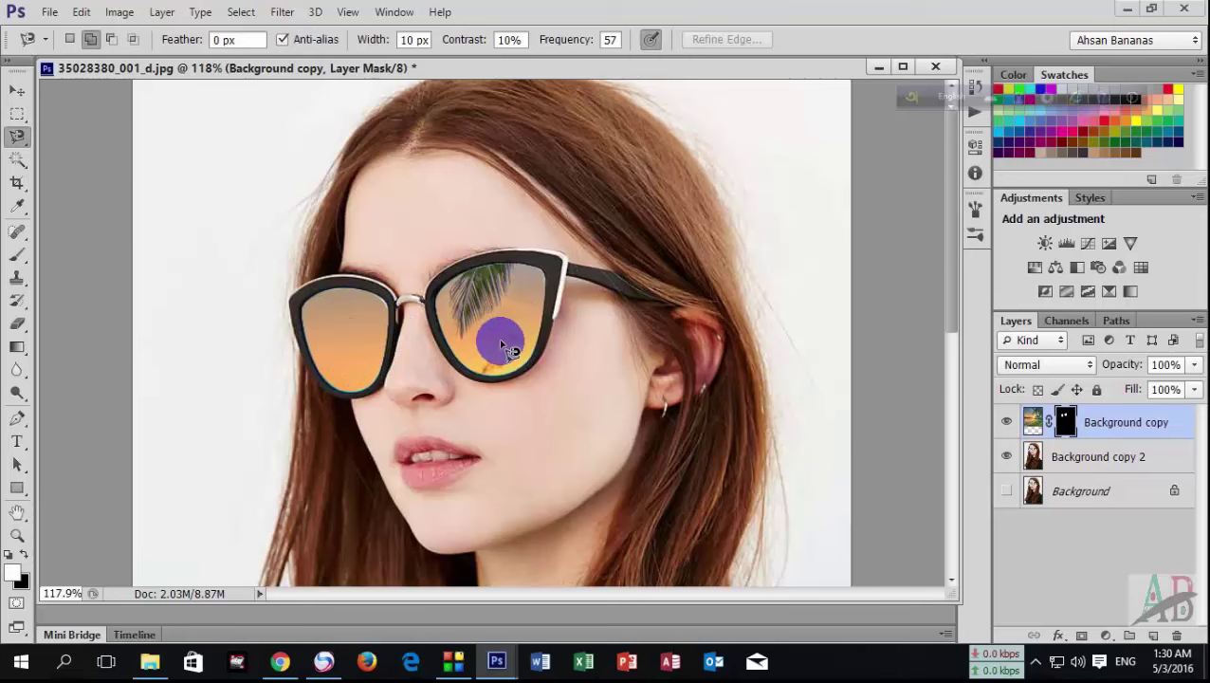
{"action": "key", "text": "ctrl+0"}
{"action": "scroll", "coordinate": [560, 401], "scroll_direction": "down", "scroll_amount": 2}
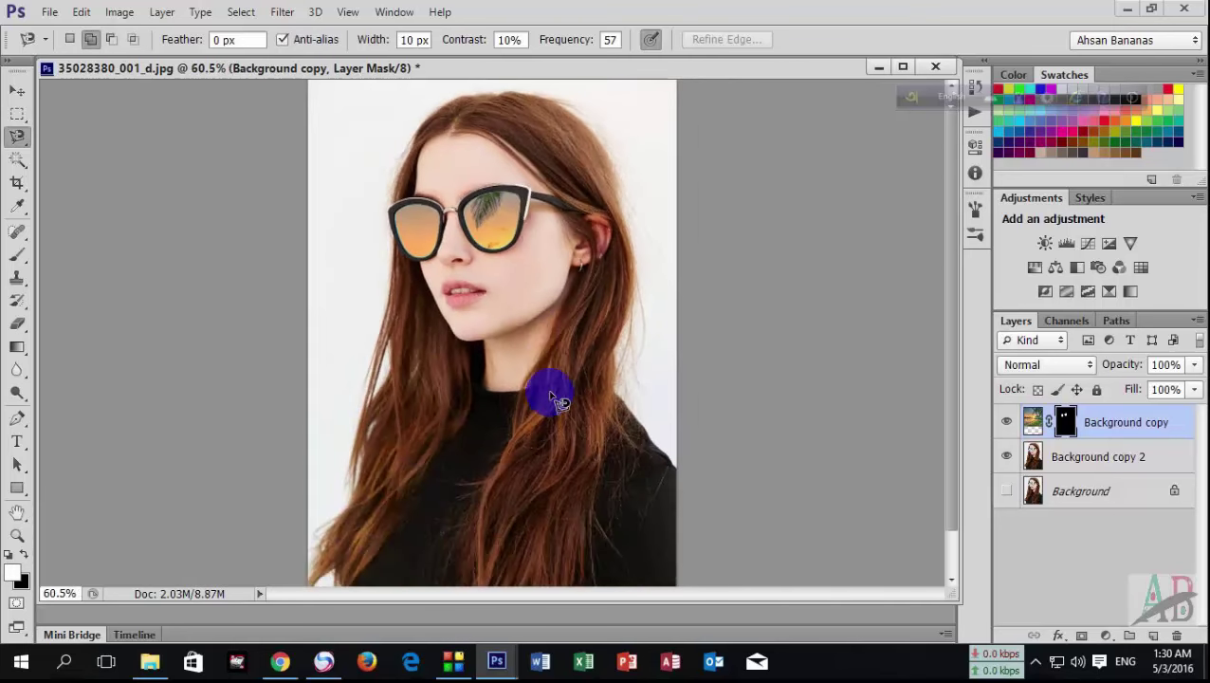
{"action": "scroll", "coordinate": [559, 401], "scroll_direction": "up", "scroll_amount": 1}
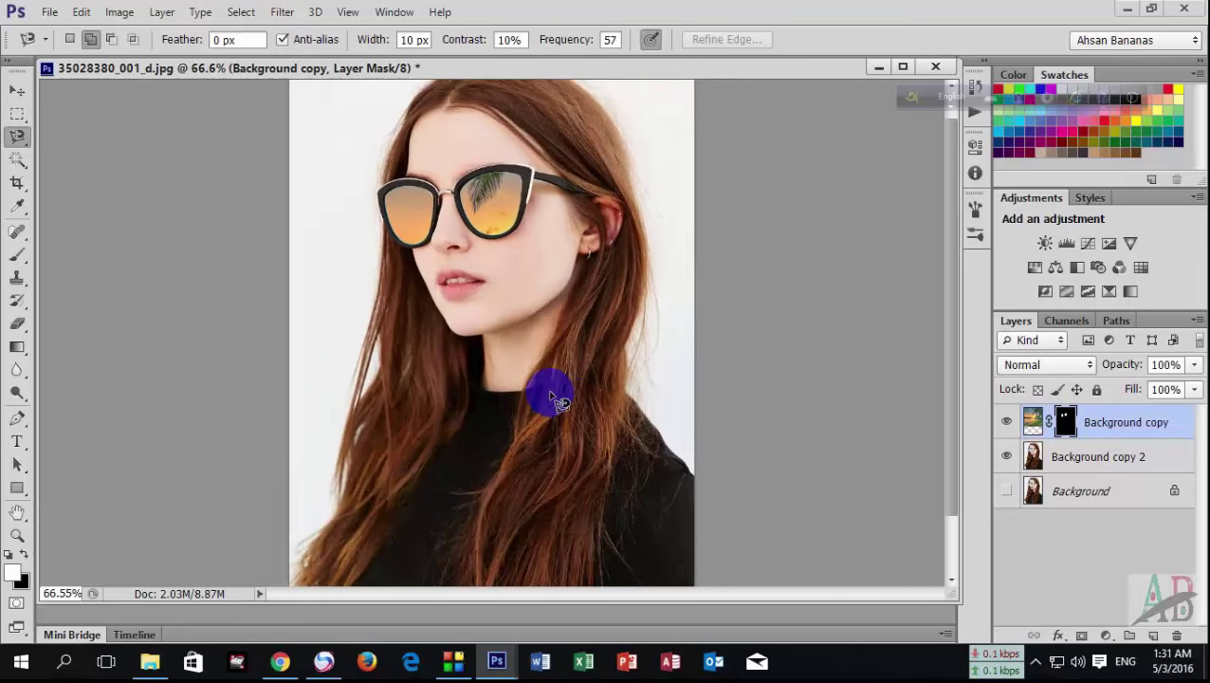
{"action": "scroll", "coordinate": [560, 401], "scroll_direction": "up", "scroll_amount": 6}
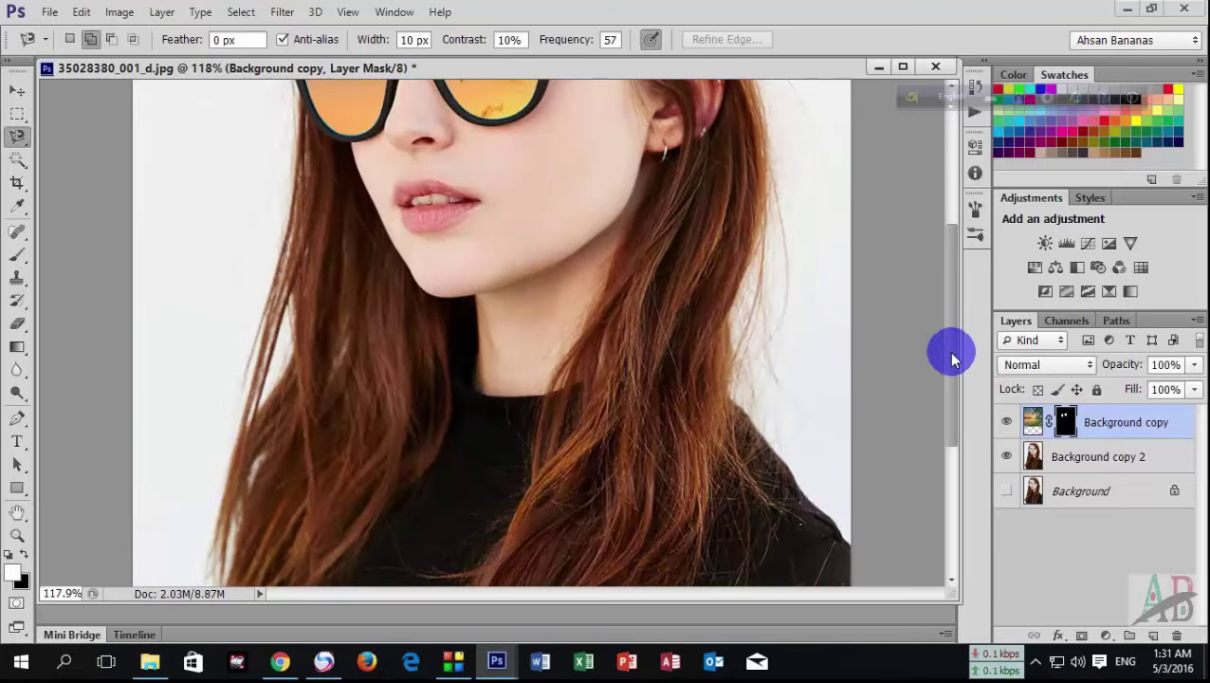
{"action": "left_click_drag", "start_coordinate": [951, 353], "coordinate": [940, 230]}
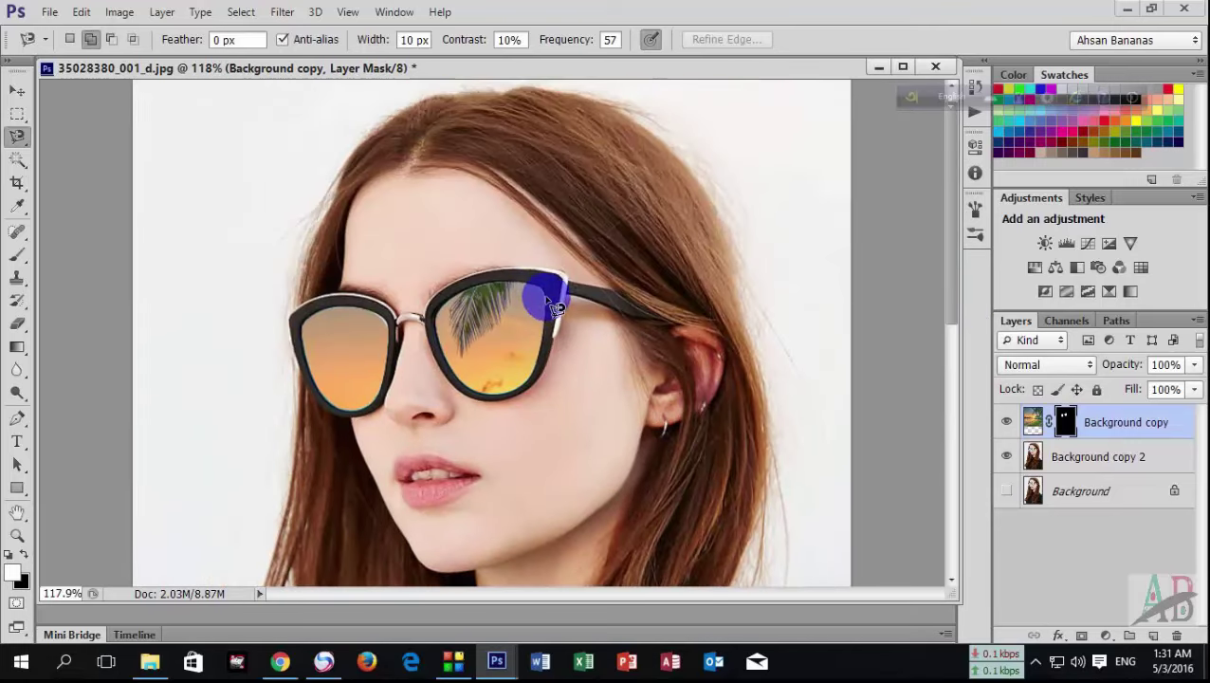
{"action": "left_click", "coordinate": [1039, 661]}
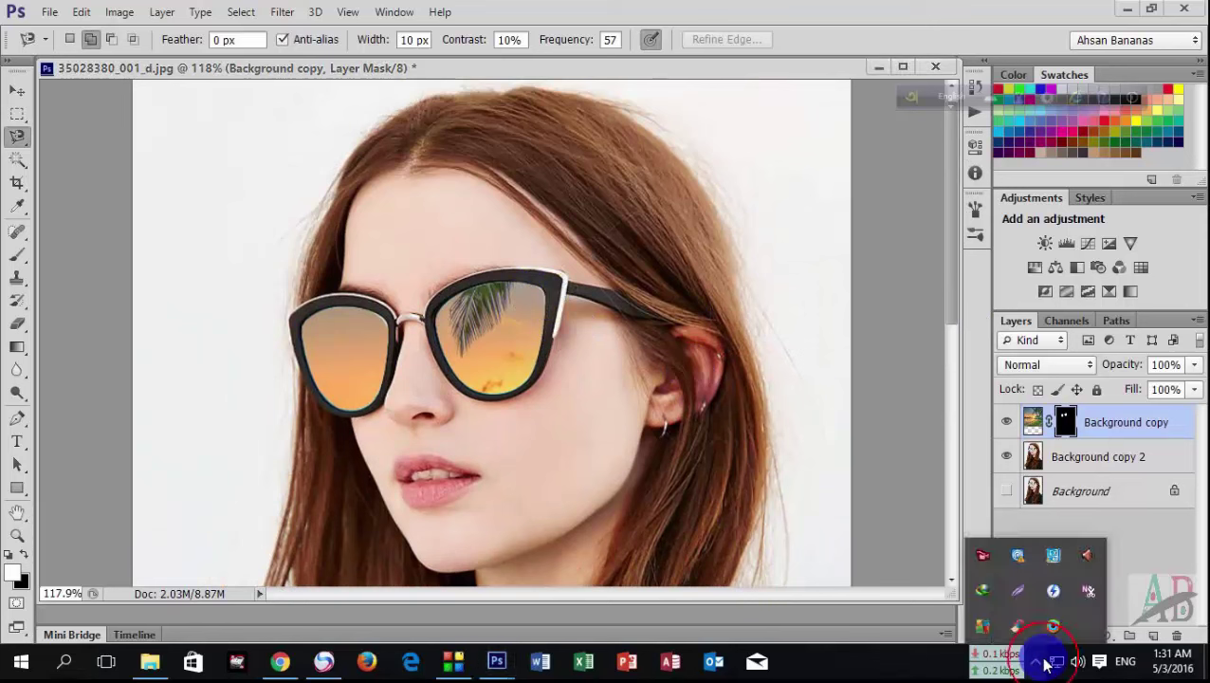
{"action": "right_click", "coordinate": [994, 567]}
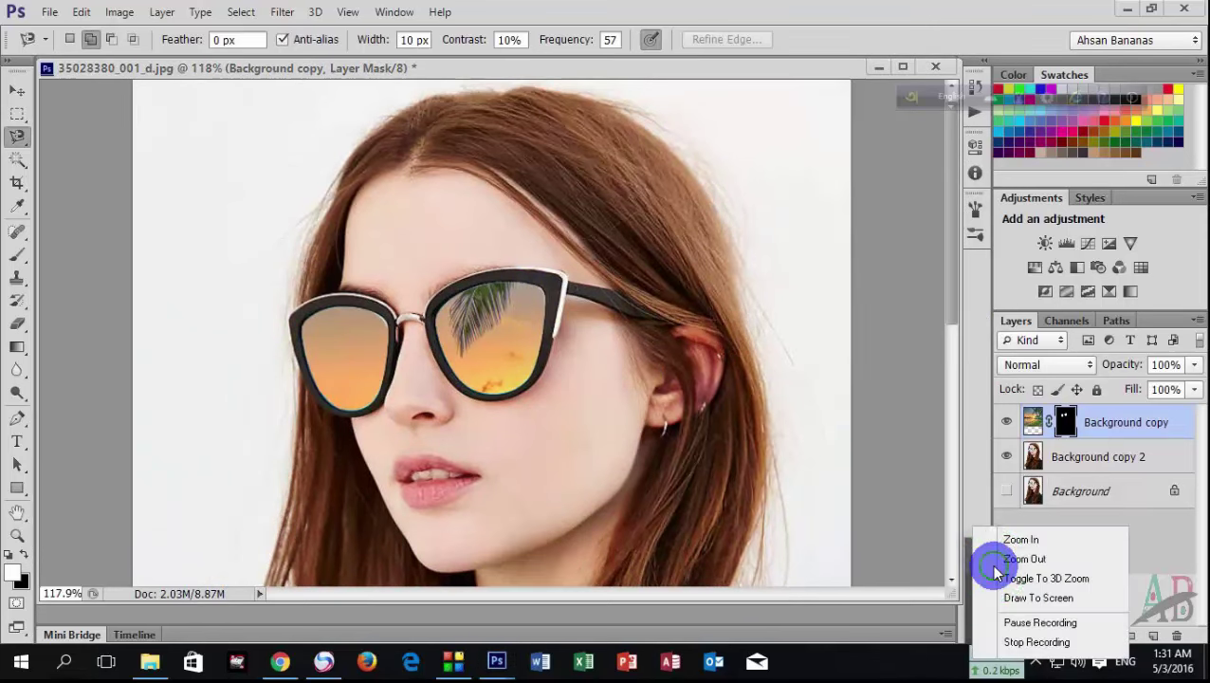
{"action": "left_click", "coordinate": [1039, 623]}
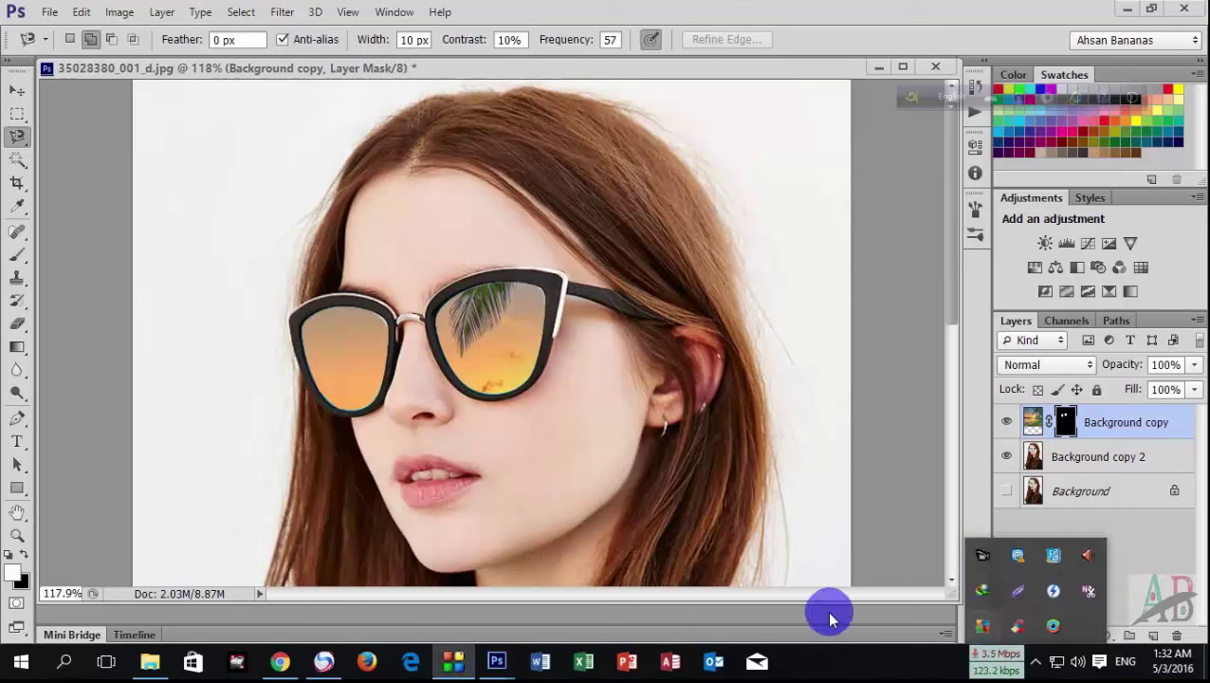
{"action": "left_click", "coordinate": [1037, 664]}
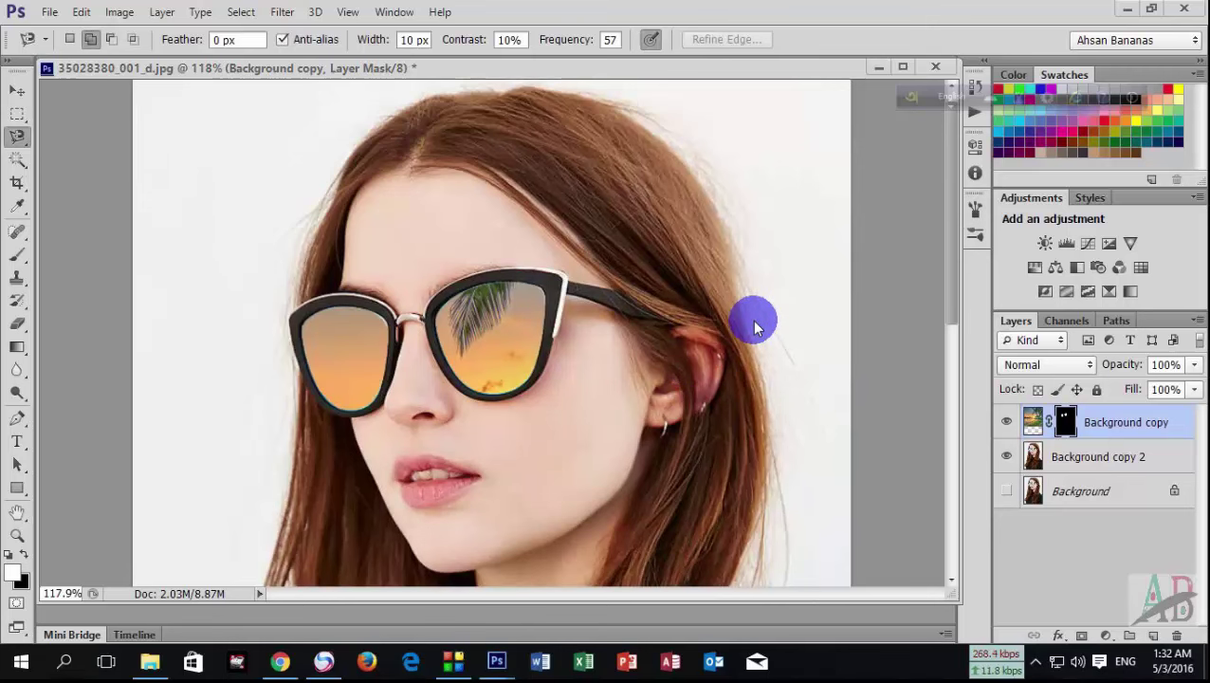
{"action": "scroll", "coordinate": [754, 327], "scroll_direction": "down", "scroll_amount": 2}
{"action": "scroll", "coordinate": [754, 327], "scroll_direction": "down", "scroll_amount": 2}
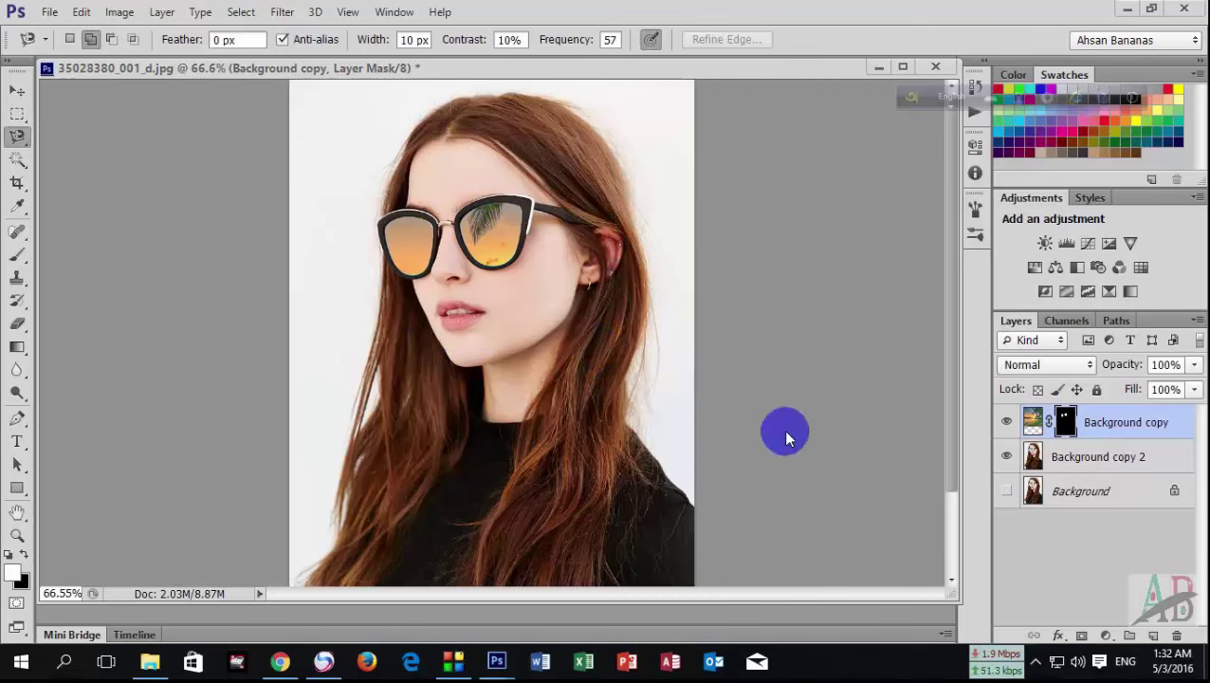
Save the portrait as 35028380_001_d.psd in Photoshop format in Downloads.
{"action": "left_click", "coordinate": [52, 13]}
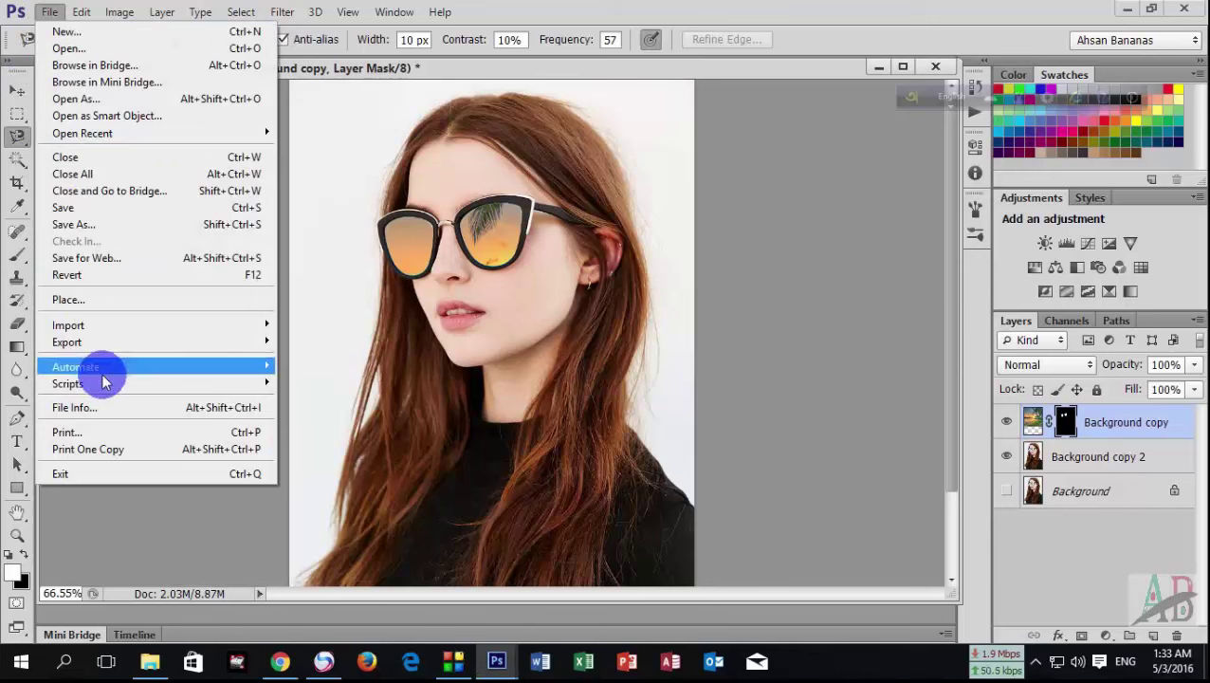
{"action": "left_click", "coordinate": [78, 224]}
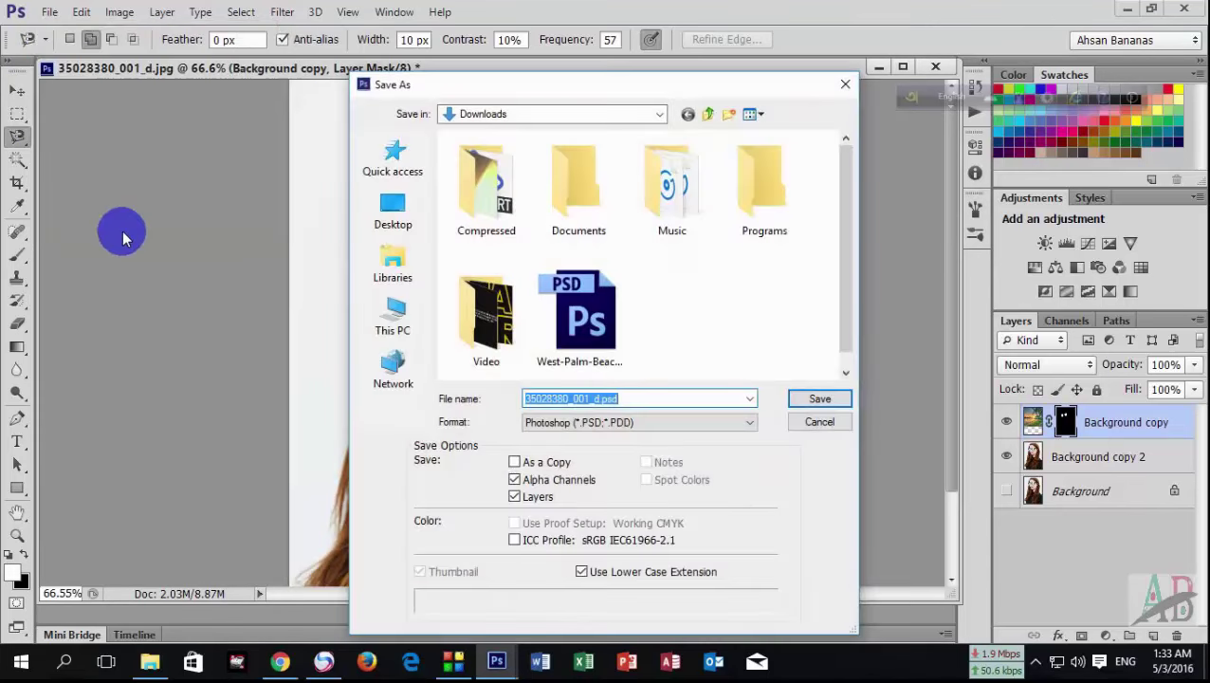
{"action": "left_click", "coordinate": [817, 400]}
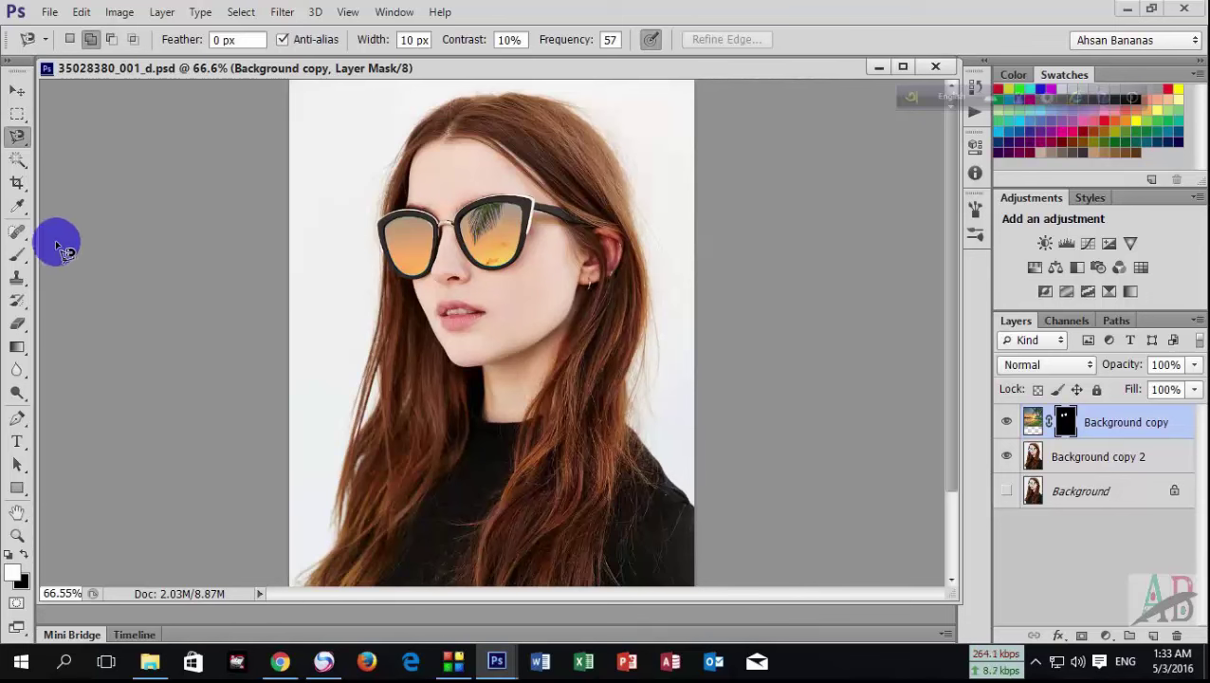
{"action": "left_click", "coordinate": [16, 207]}
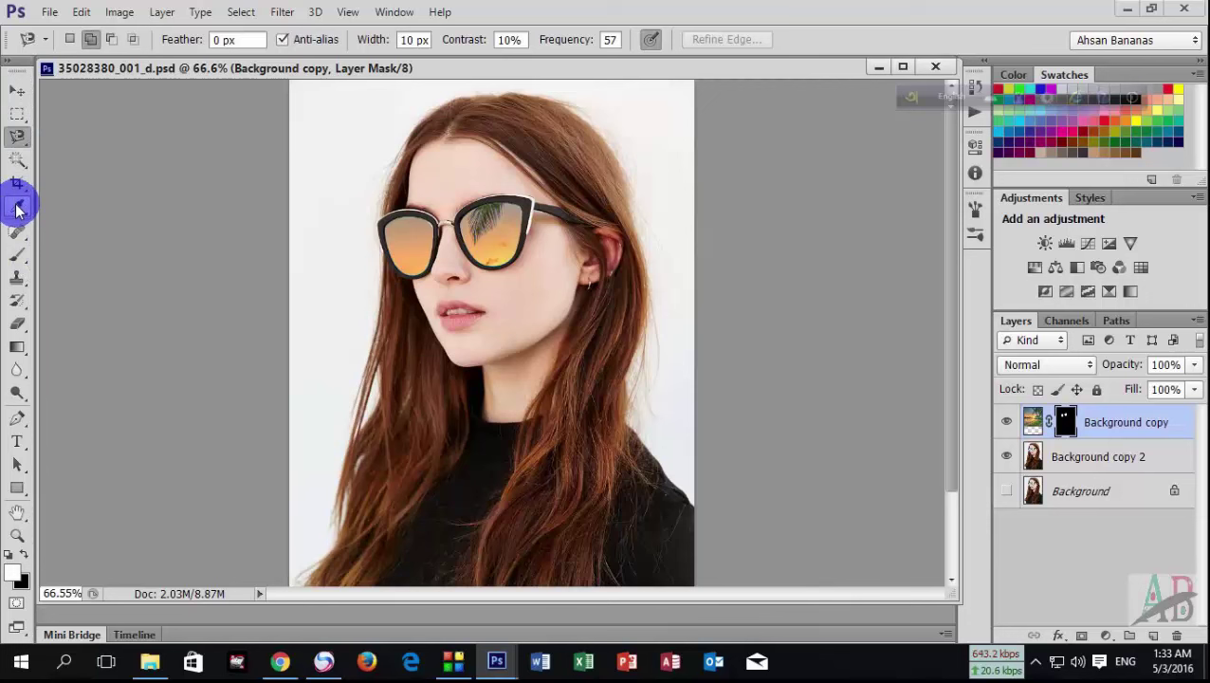